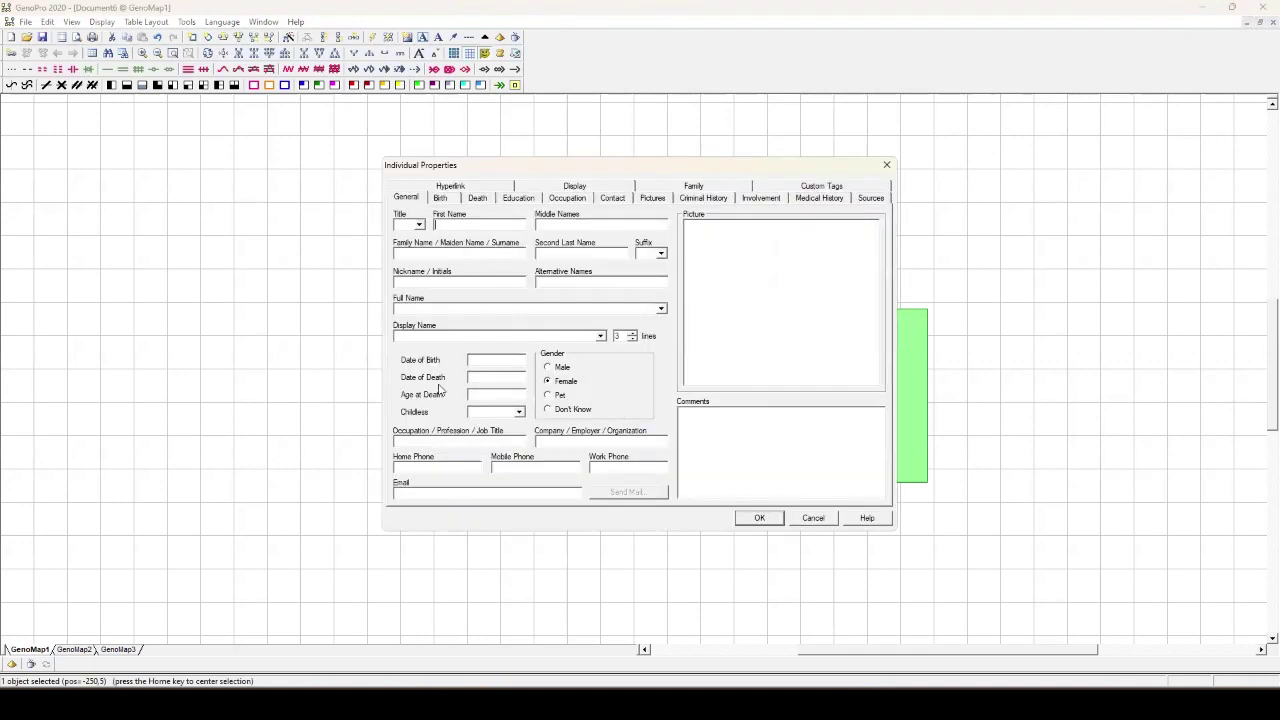
- Close the individual's properties and enable the Display Genogram Tab setting in the program options
key("Escape")
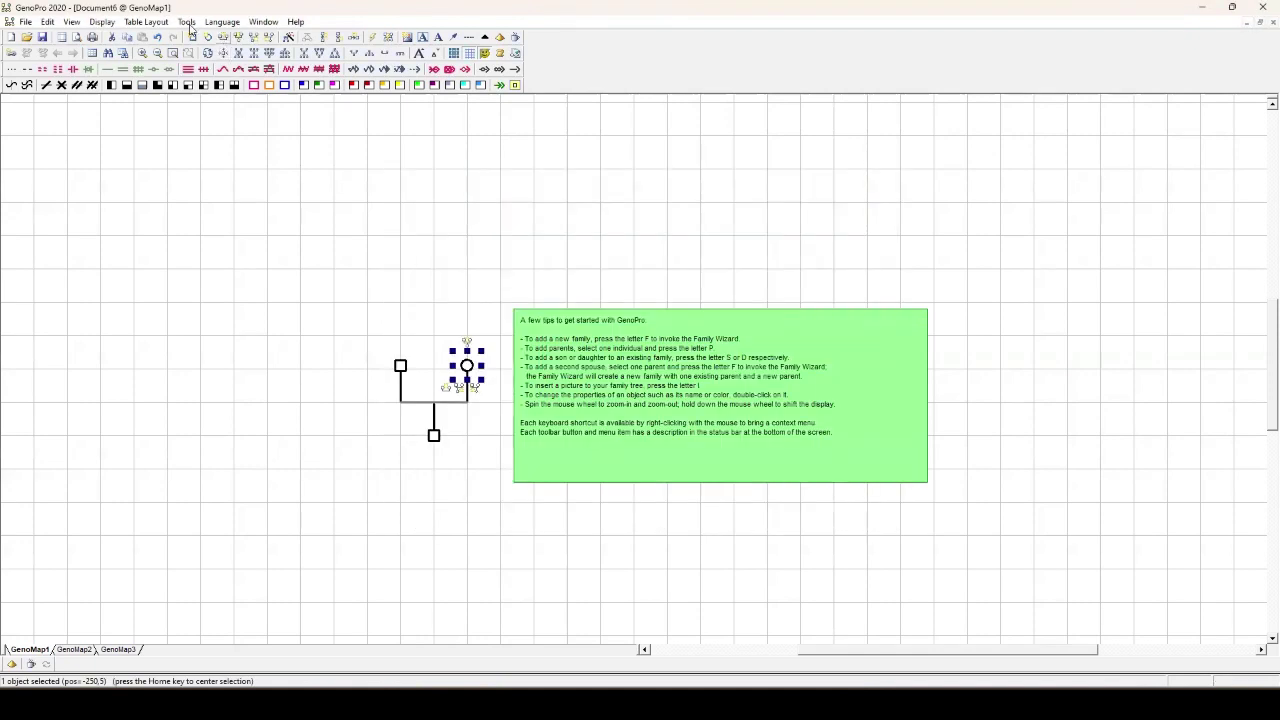
left_click(187, 22)
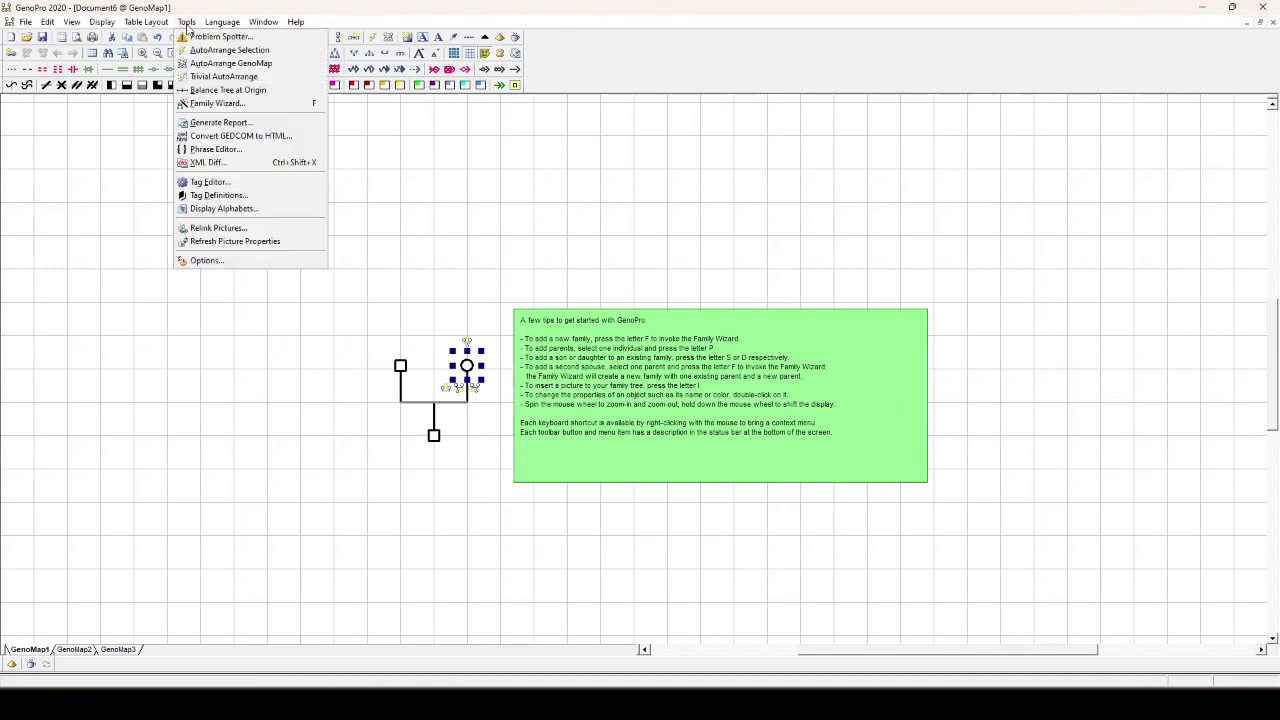
left_click(206, 261)
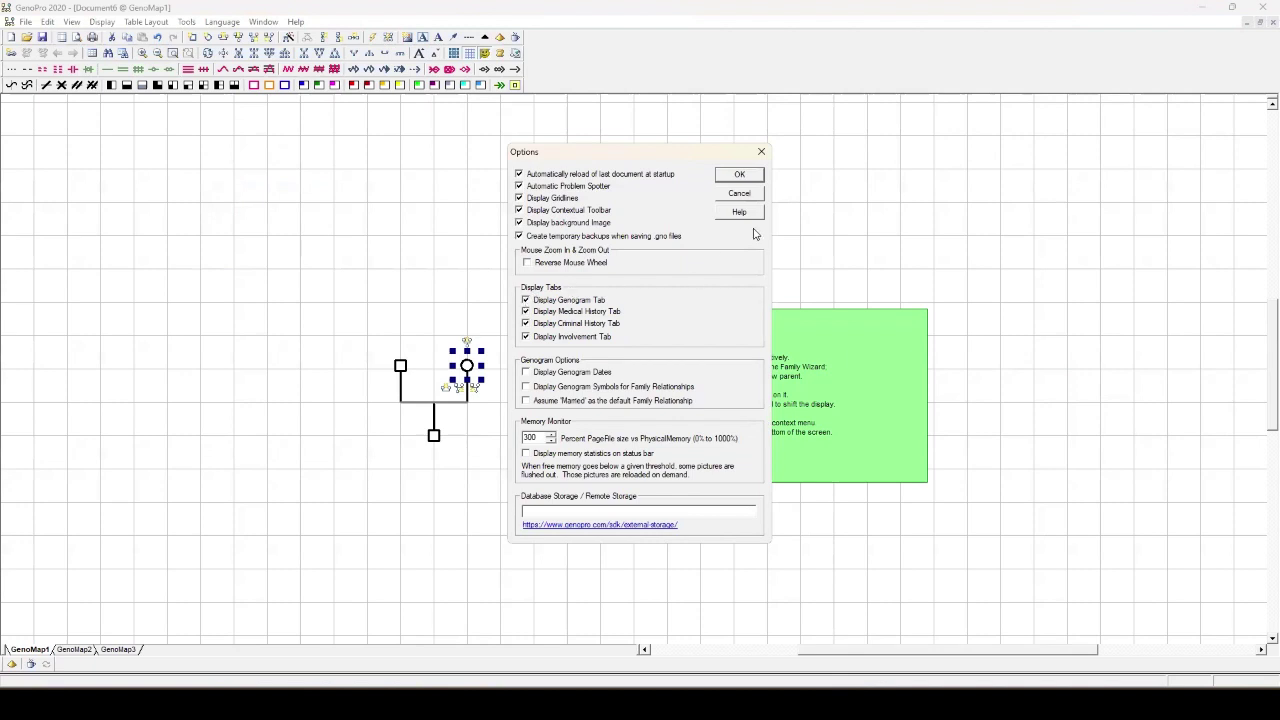
left_click(740, 176)
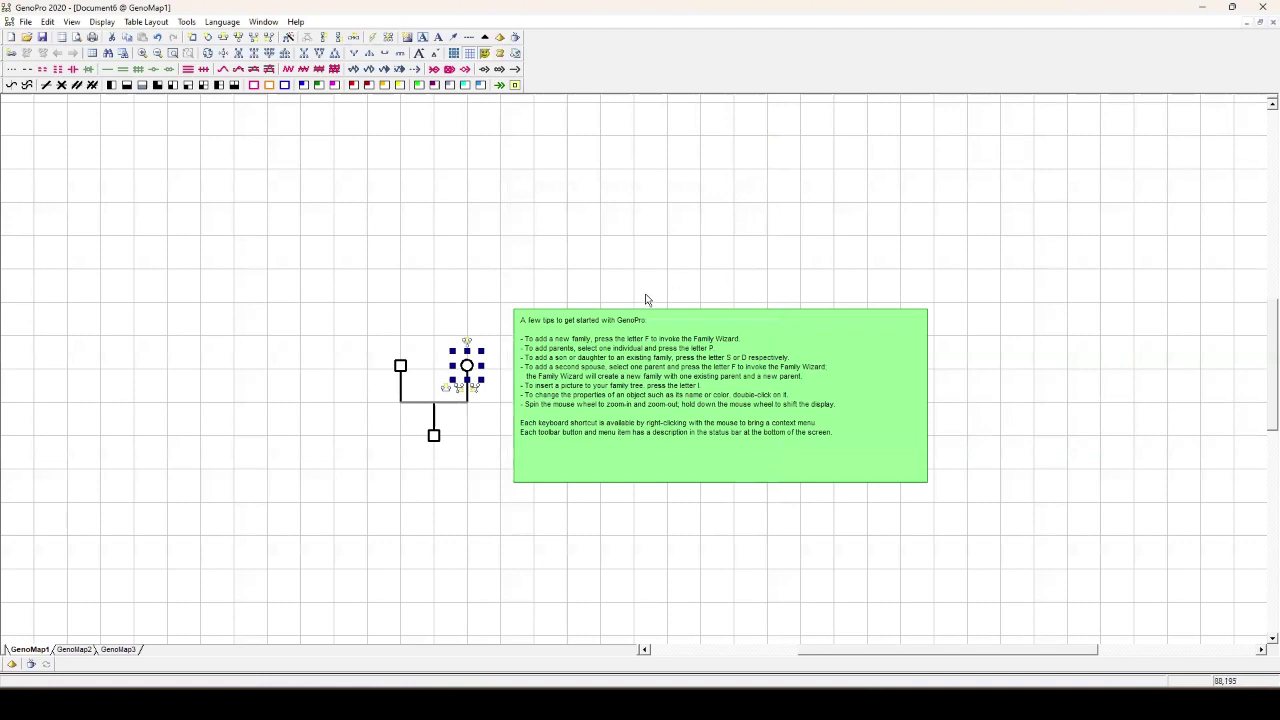
- Open the woman's properties and examine the Transgender choices among her genogram details
double_click(467, 366)
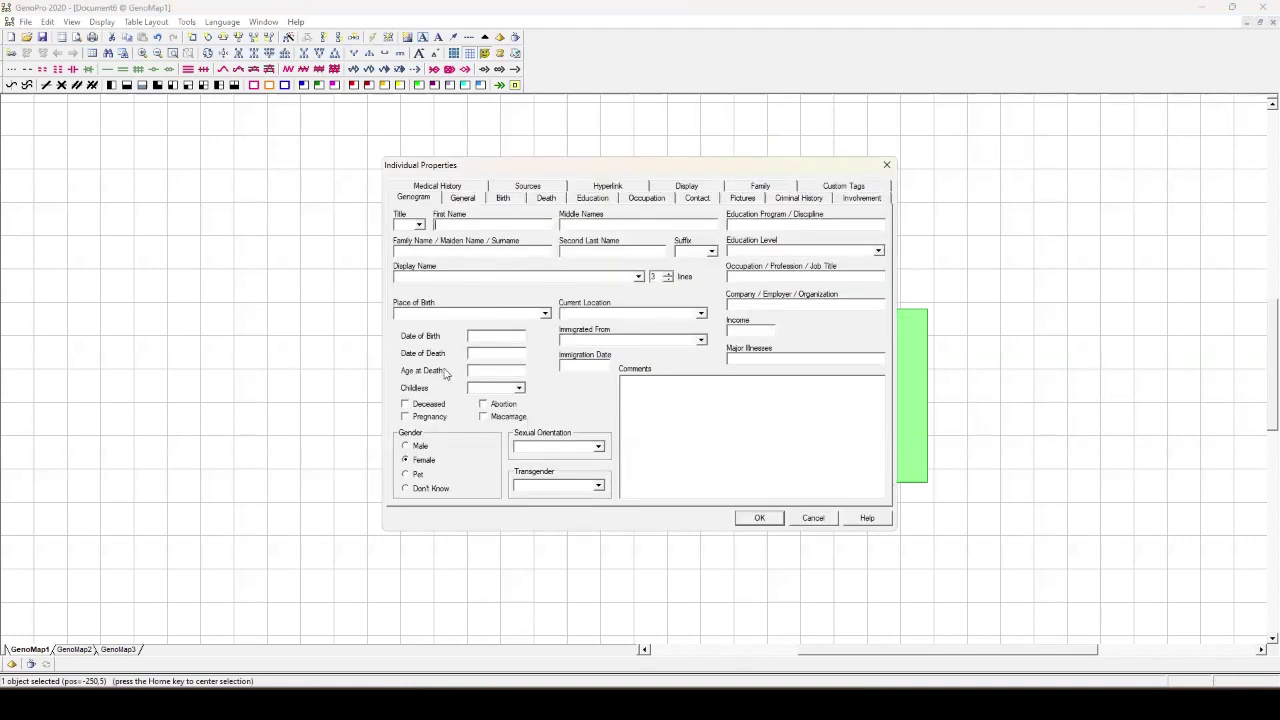
left_click(599, 487)
left_click(600, 489)
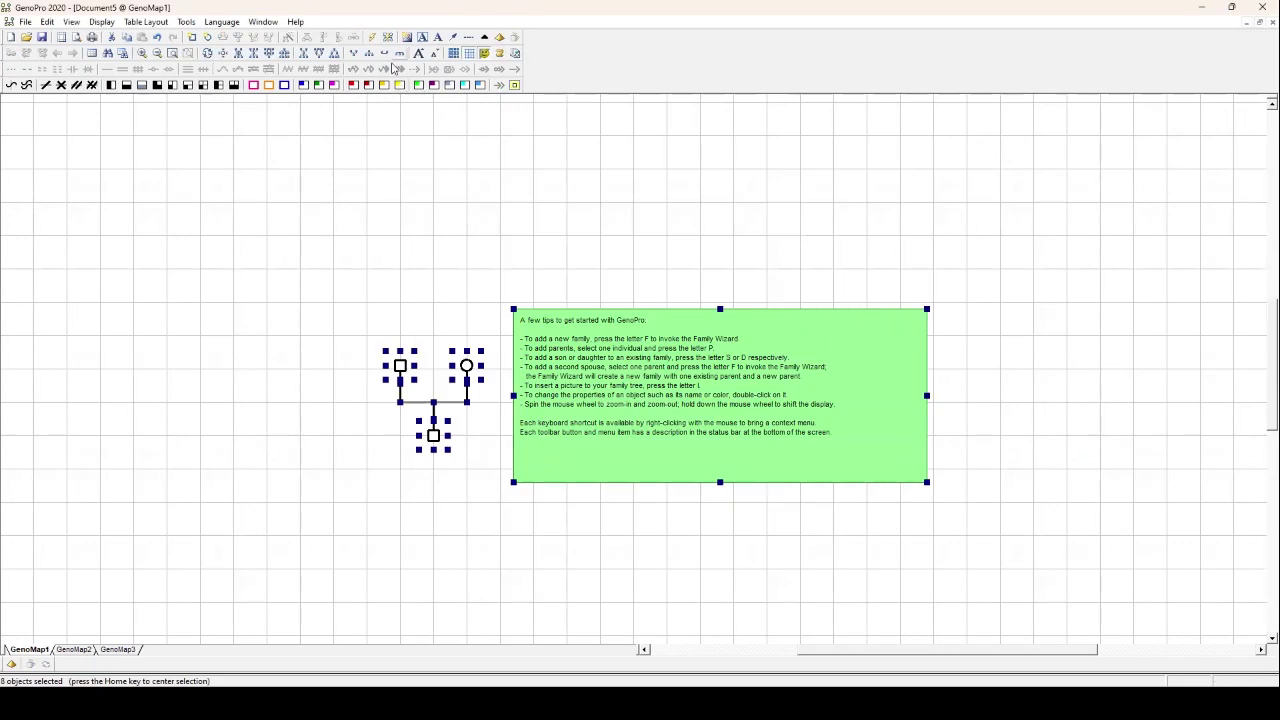
- Create a new family with the Family Wizard, giving both the husband and the wife the first name Person
left_click(256, 37)
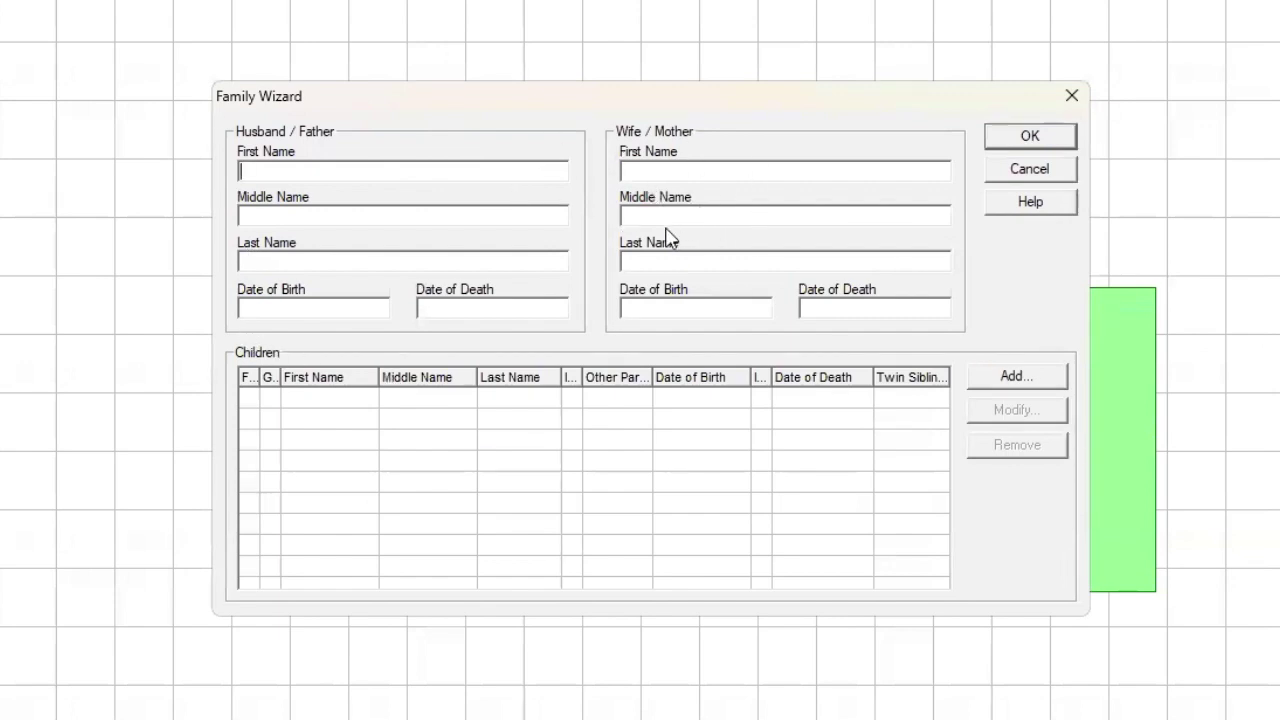
type("Pers")
left_click(668, 170)
type("Person")
left_click(995, 143)
- Move the new couple clear of the sample content and delete the sample family and the green tips box
left_click_drag(846, 229, 524, 230)
left_click_drag(312, 265, 1019, 501)
key("Delete")
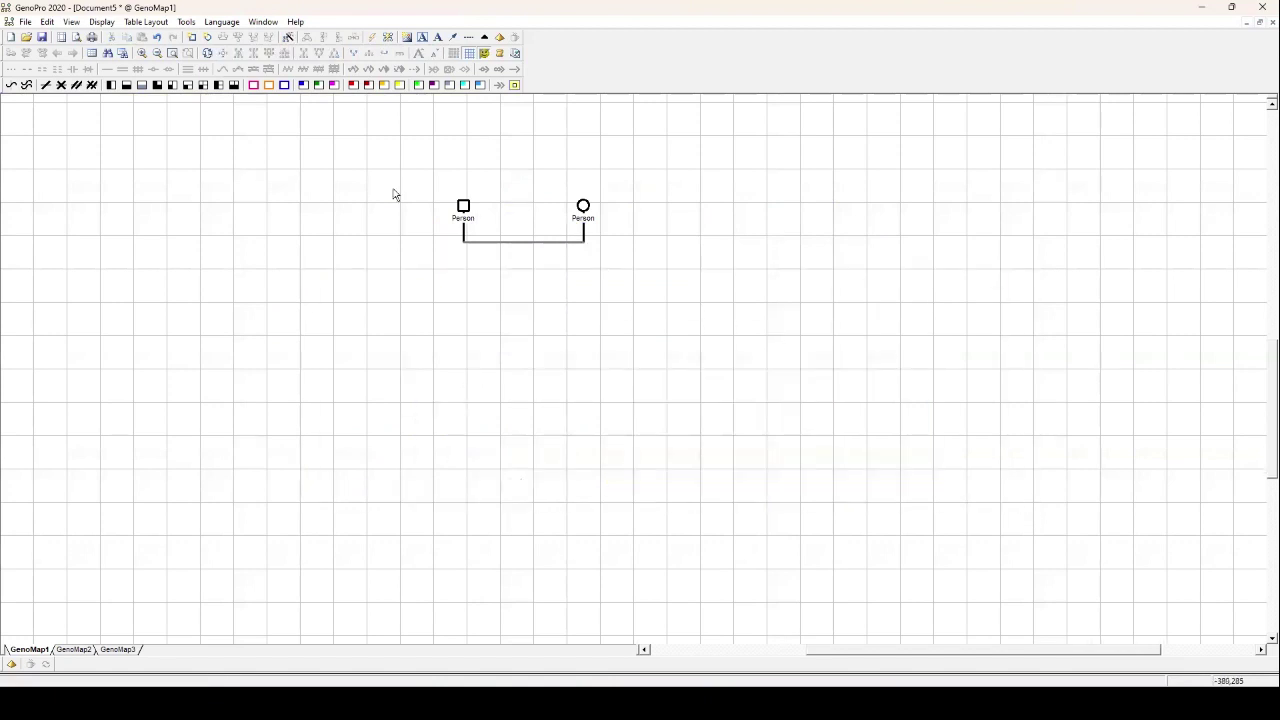
left_click_drag(394, 190, 588, 256)
left_click(703, 449)
scroll(703, 449, "up", 3)
left_click_drag(903, 651, 892, 651)
scroll(818, 490, "up", 1)
left_click_drag(1271, 400, 1270, 388)
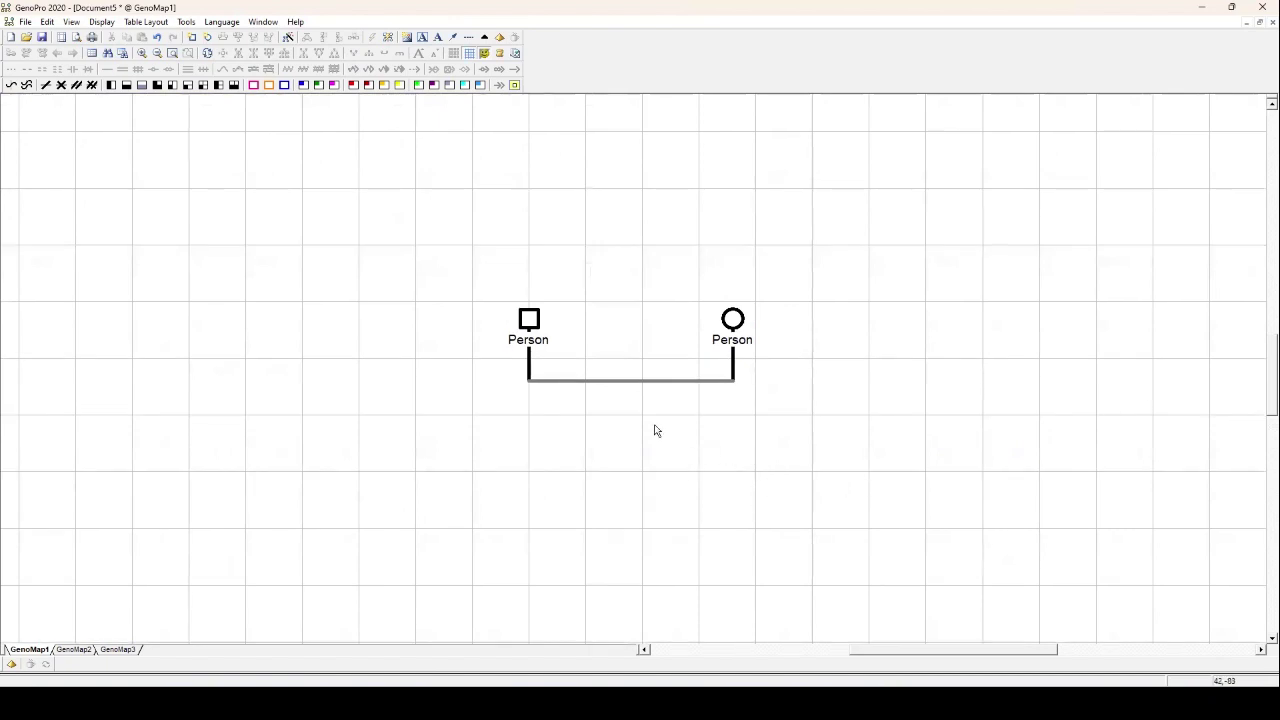
- Examine the gender, sexual orientation and transgender choices in the male partner's properties
double_click(530, 322)
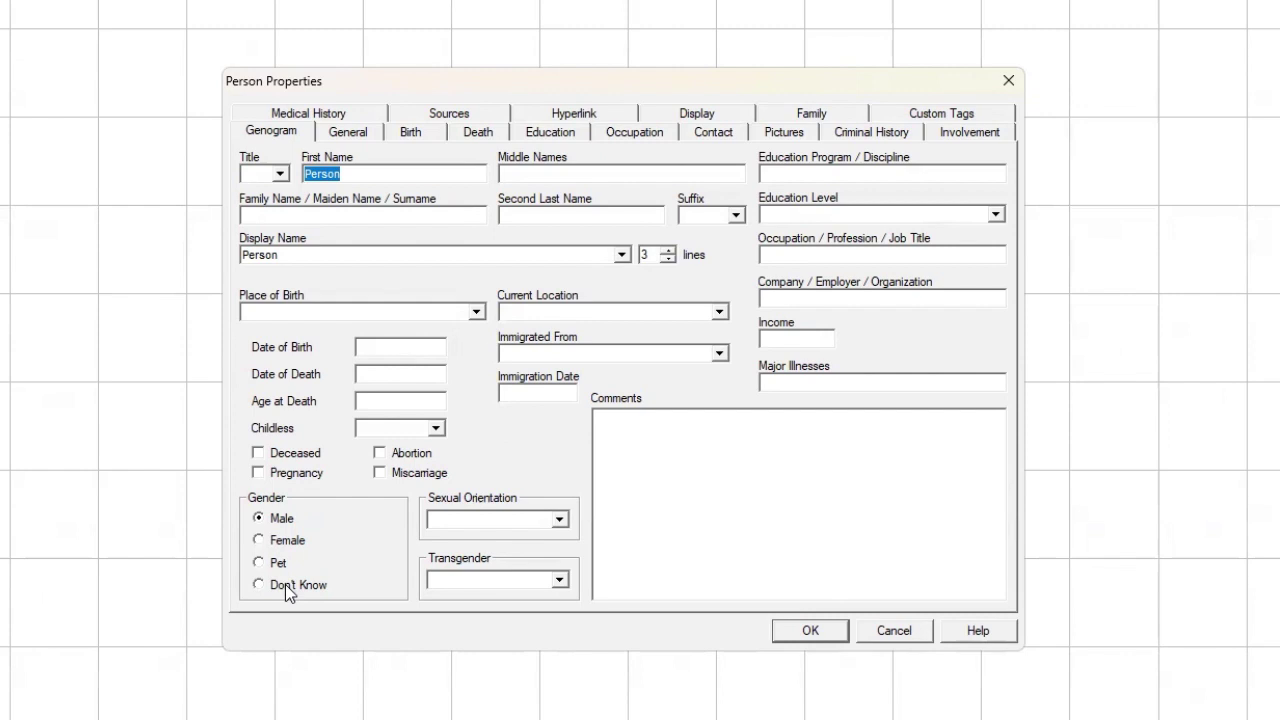
left_click(558, 520)
left_click(553, 524)
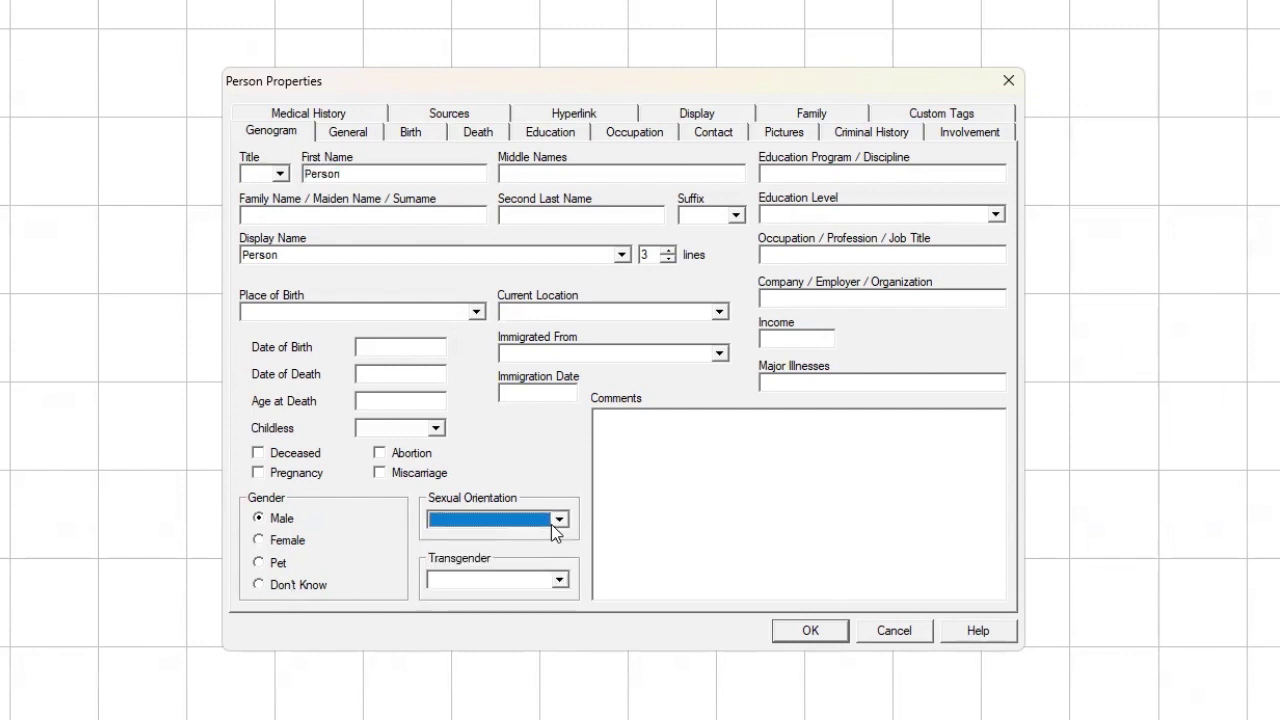
left_click(558, 580)
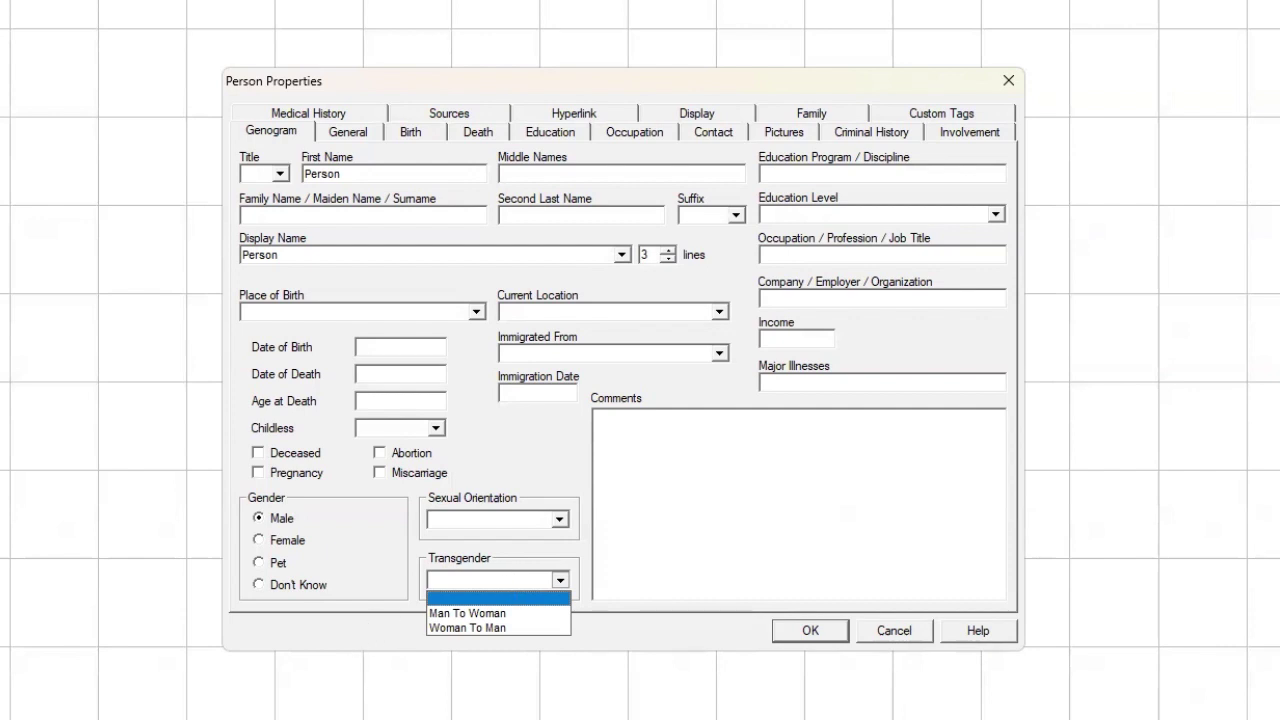
key("Return")
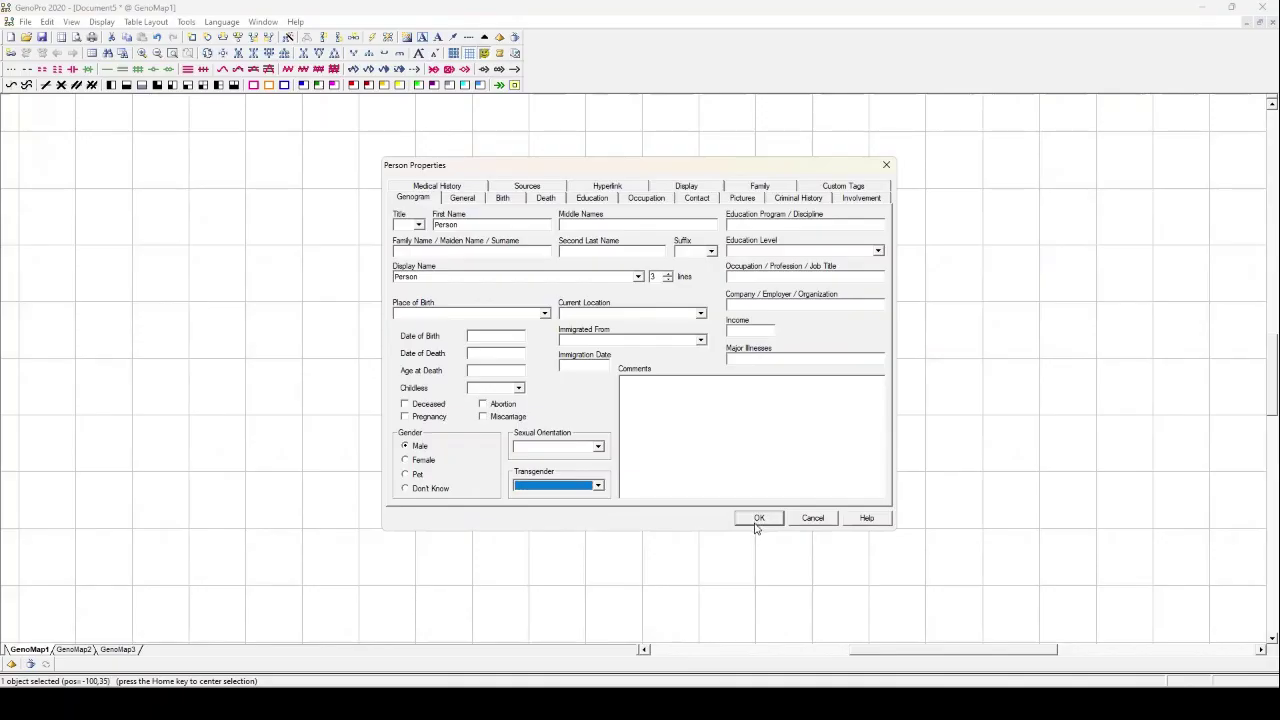
key("Return")
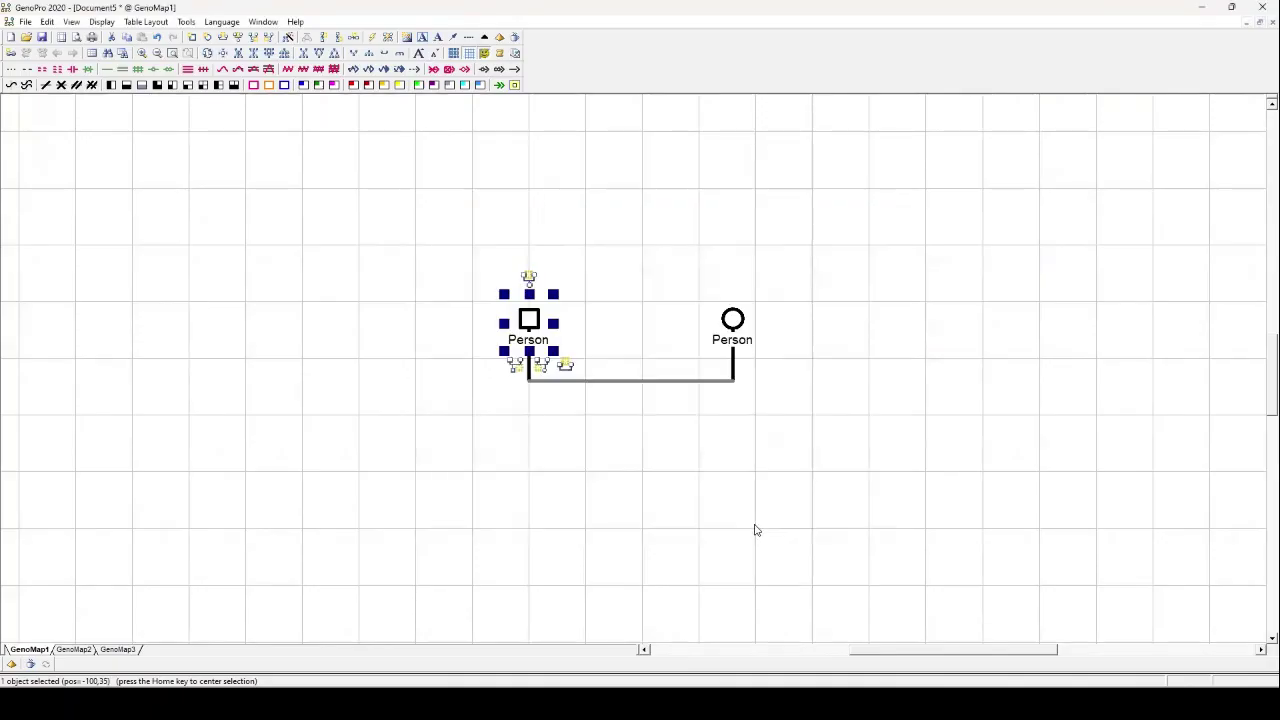
- Set the female partner's gender to Male
left_click(728, 328)
double_click(728, 328)
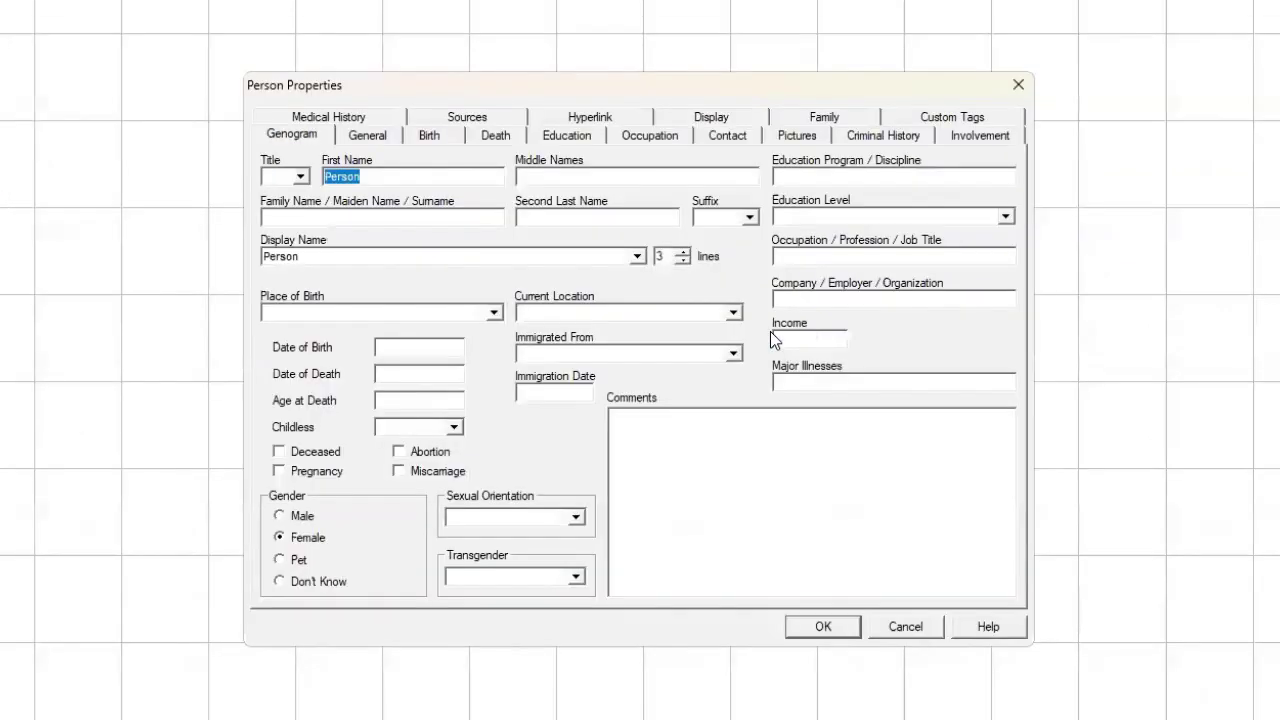
left_click(293, 516)
left_click(807, 627)
left_click(807, 627)
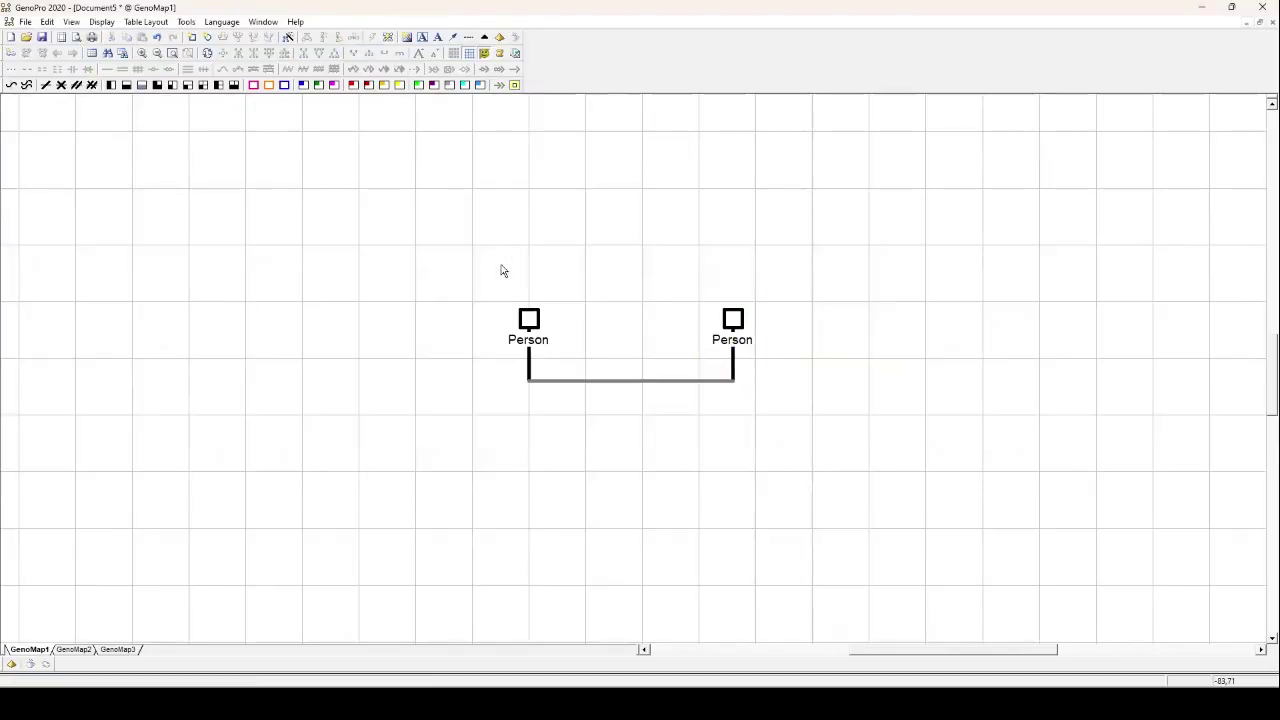
- Set both partners' gender to Female and align the two symbols at the same height
left_click_drag(430, 246, 775, 466)
left_click(575, 330)
double_click(722, 330)
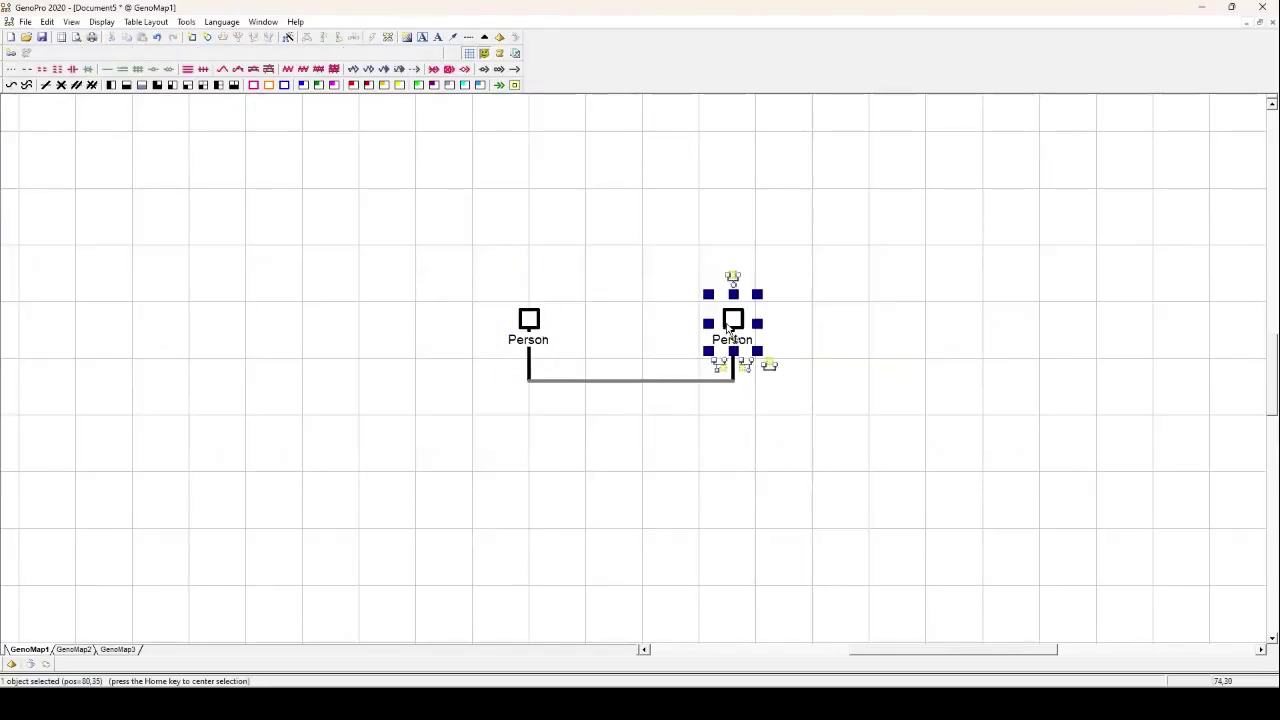
left_click(420, 460)
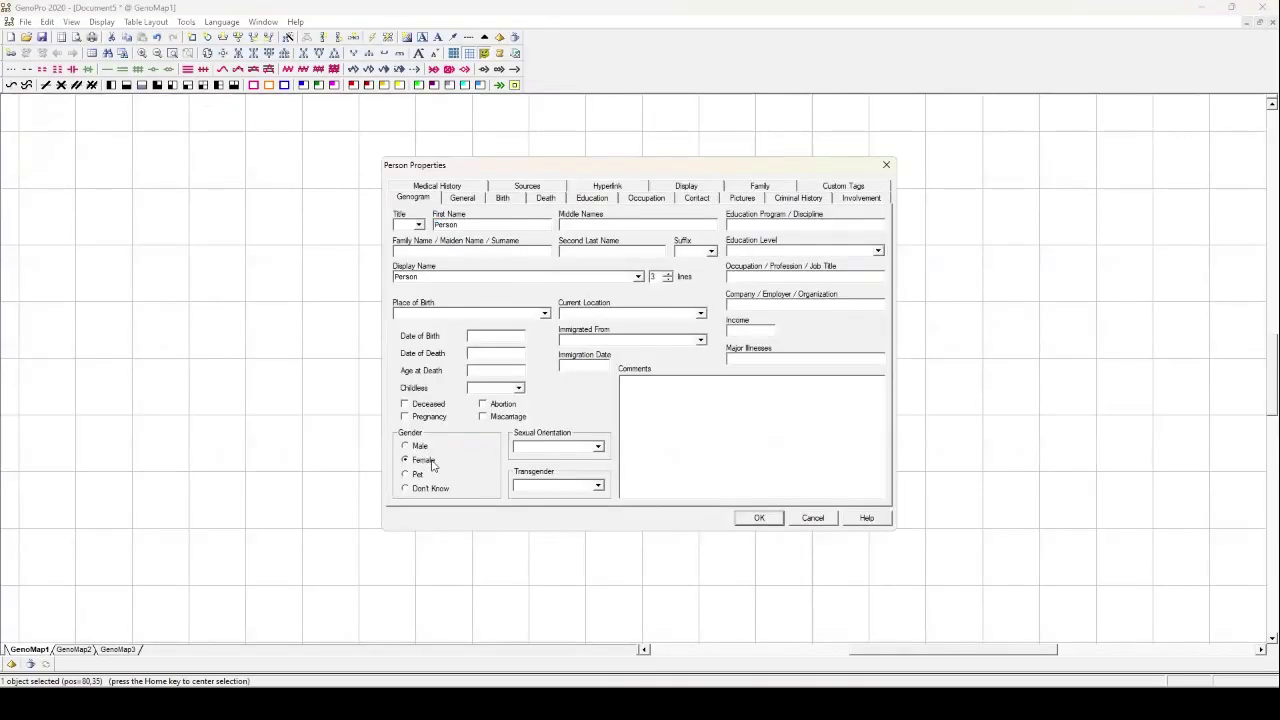
left_click(759, 518)
double_click(527, 325)
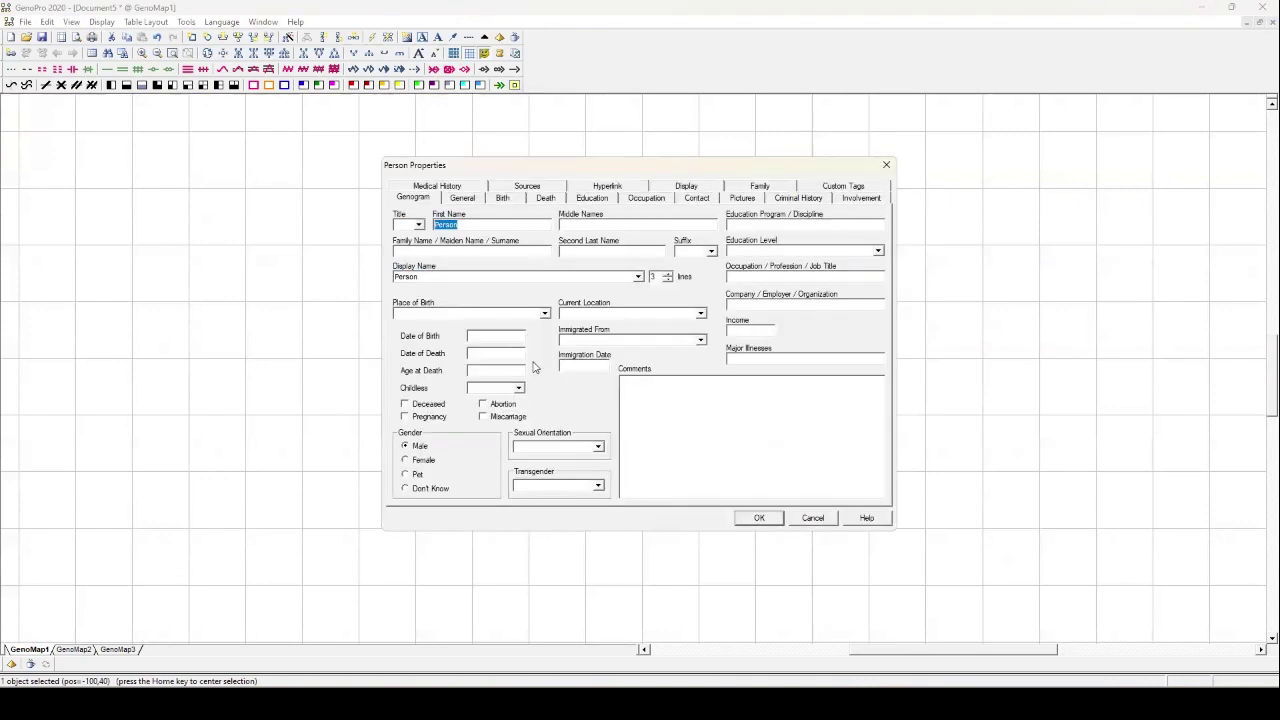
left_click(430, 463)
left_click(779, 520)
left_click(750, 505)
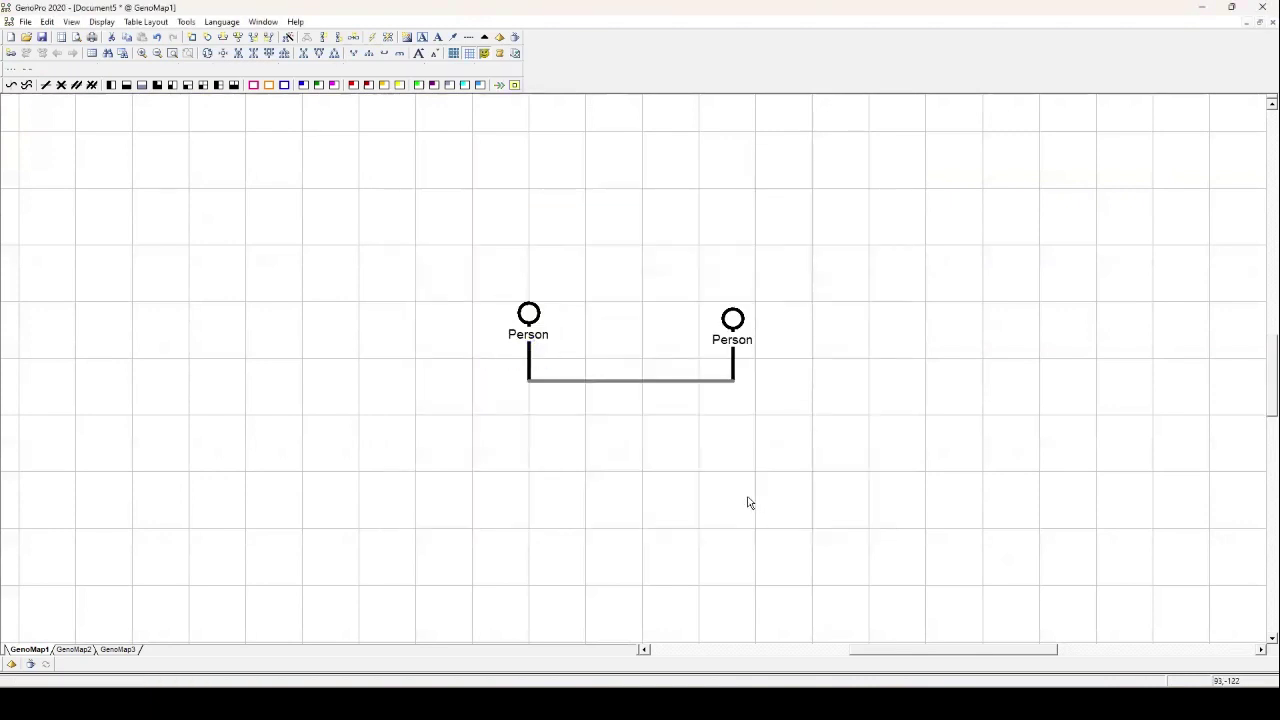
left_click_drag(728, 333, 729, 328)
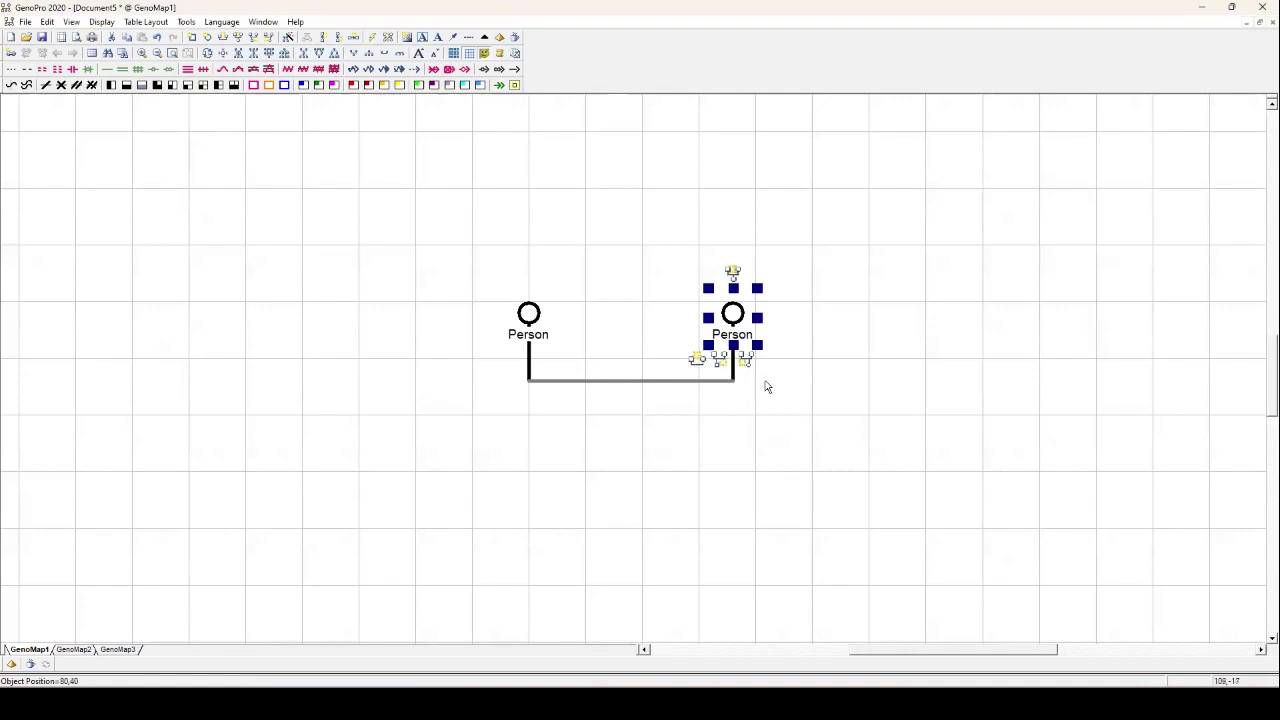
left_click(764, 407)
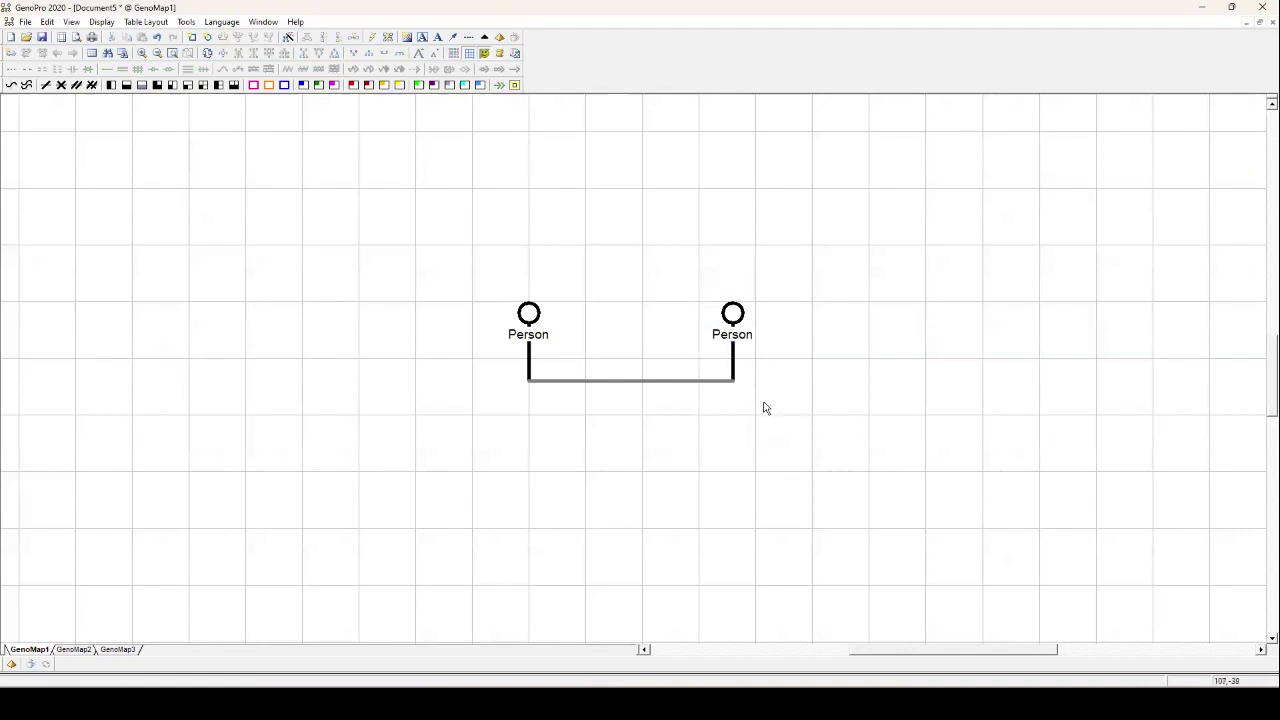
- Add a son and a daughter to the couple and place them side by side lower down beneath the family line
left_click(627, 386)
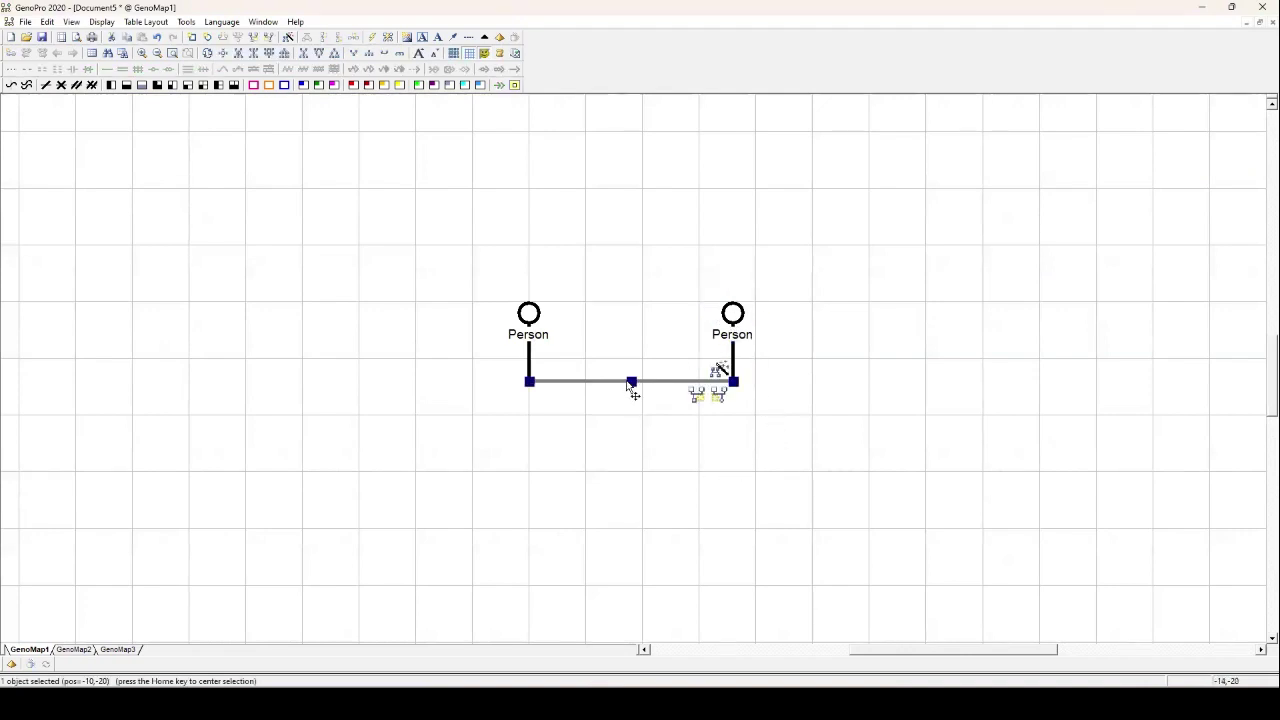
left_click(696, 400)
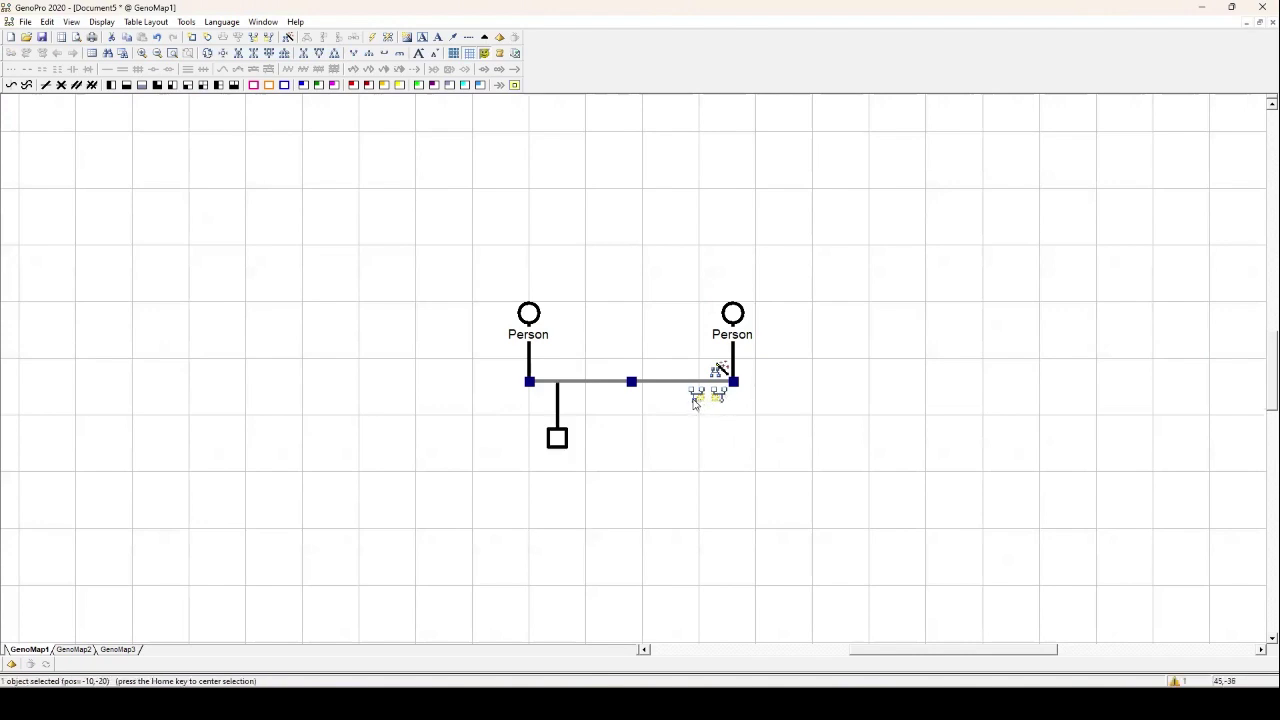
left_click(724, 400)
left_click_drag(619, 442, 697, 464)
left_click_drag(577, 442, 577, 470)
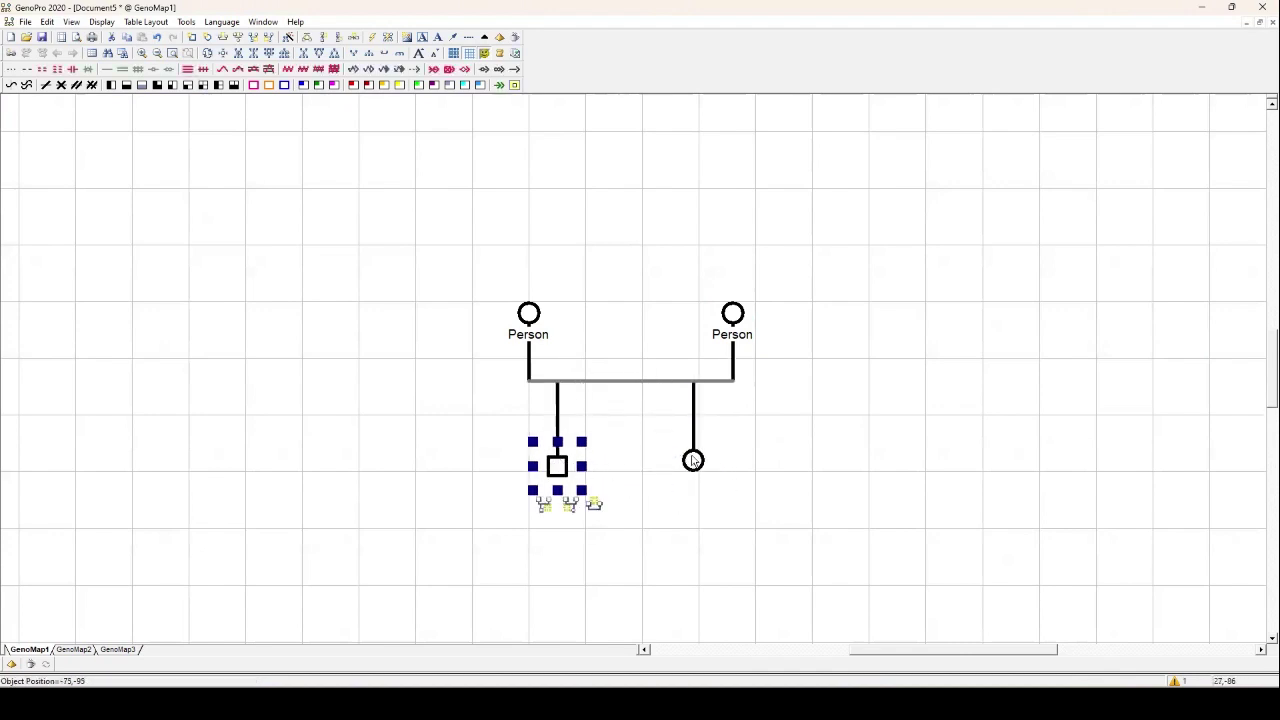
left_click_drag(701, 472, 612, 478)
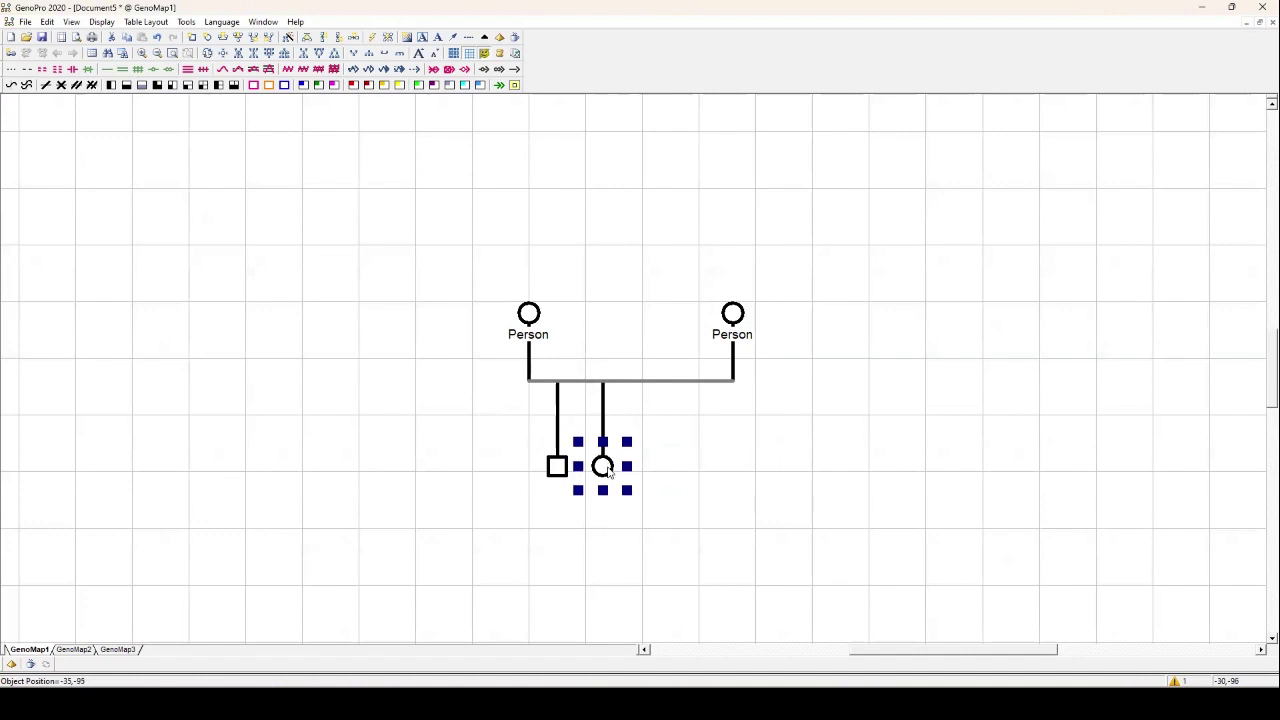
- Add a third child beside the daughter and set its gender to Pet
left_click(709, 383)
left_click(696, 398)
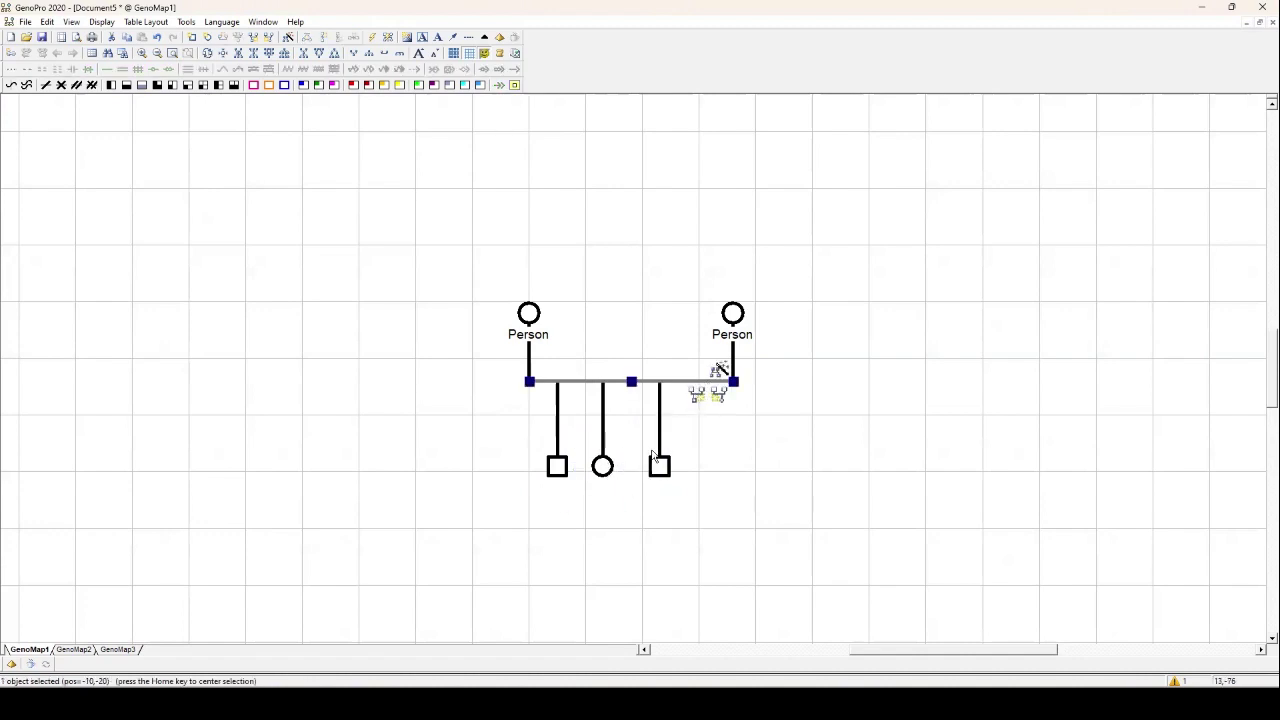
left_click(652, 468)
double_click(651, 469)
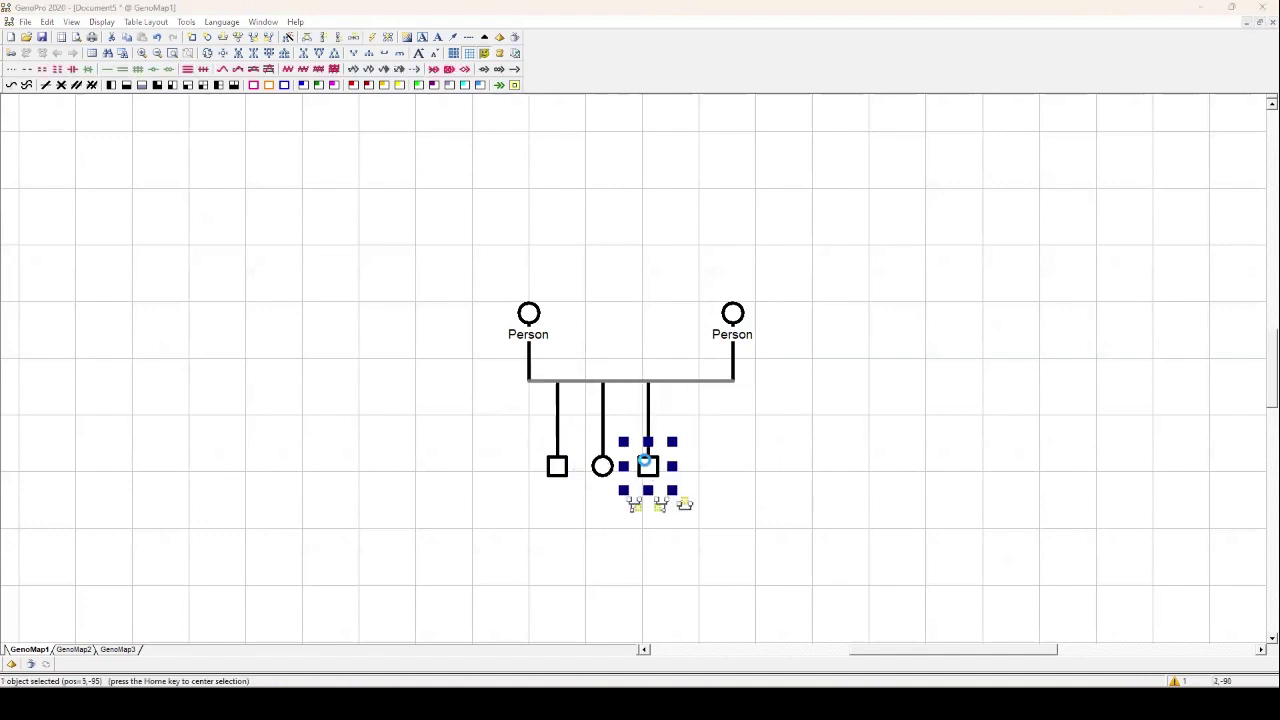
left_click(406, 476)
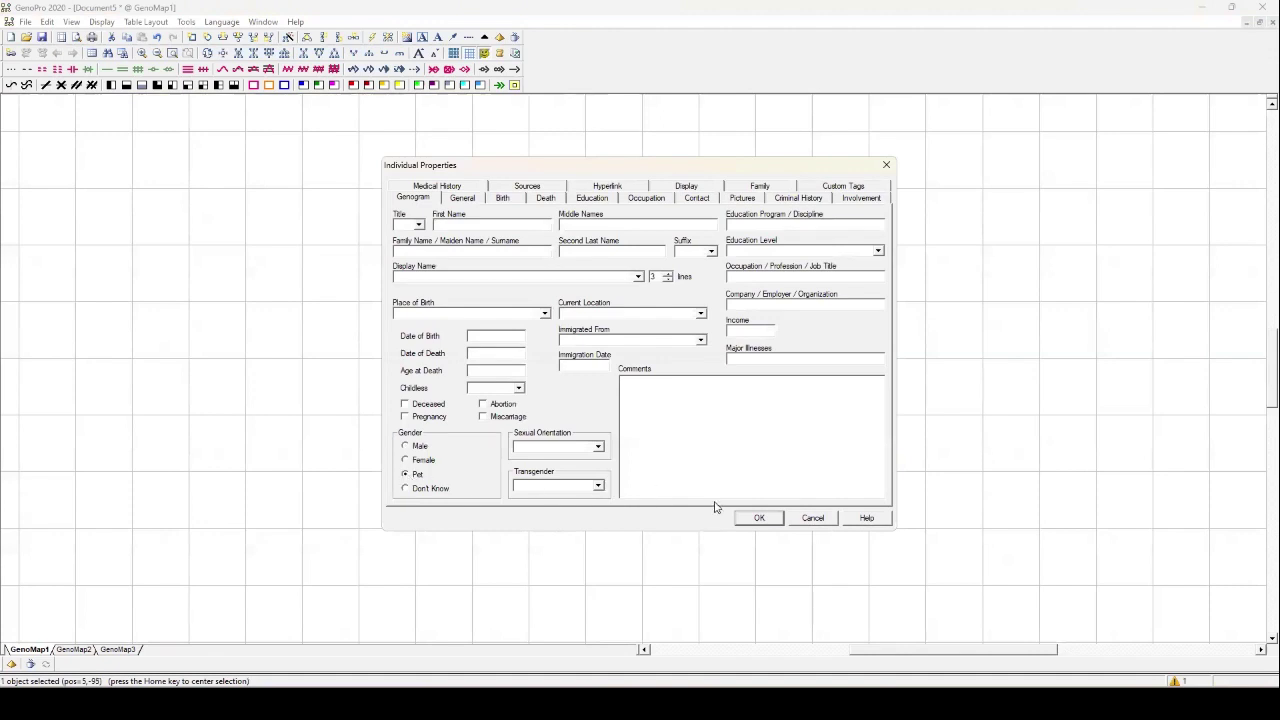
left_click(759, 517)
- Add a fourth child to the family and set its gender to Don't Know
left_click(716, 381)
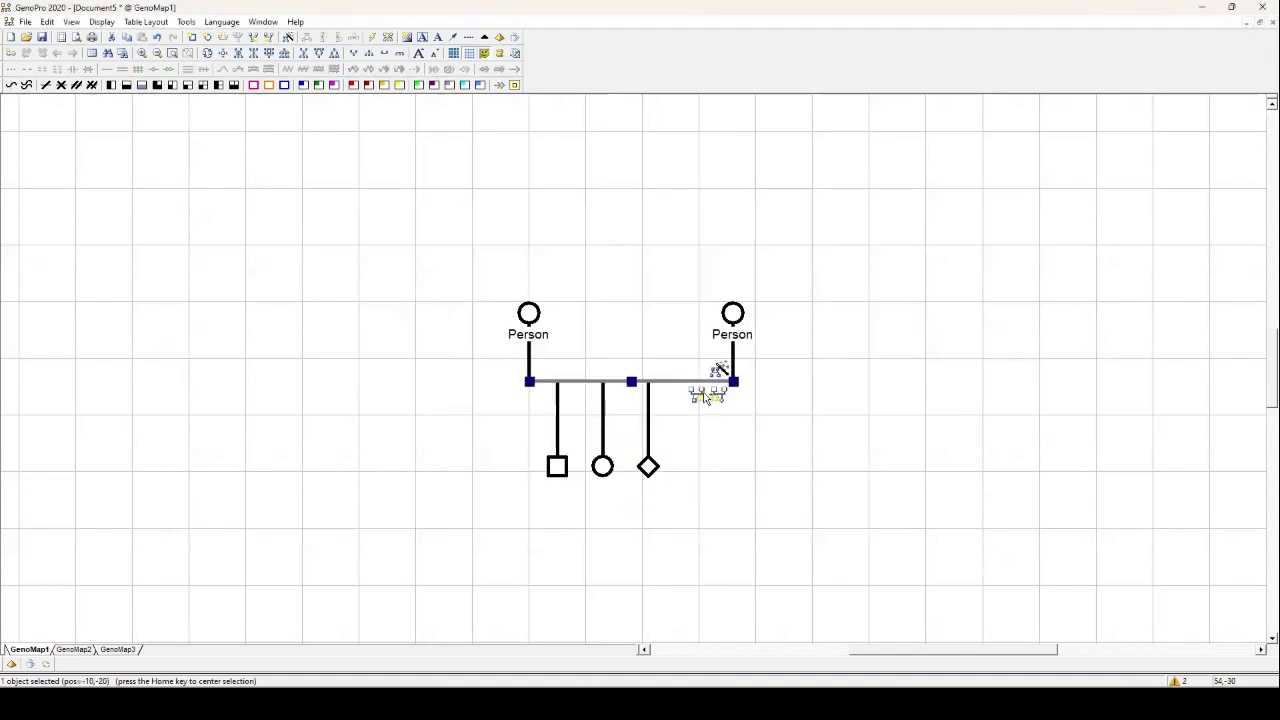
left_click(706, 396)
double_click(704, 466)
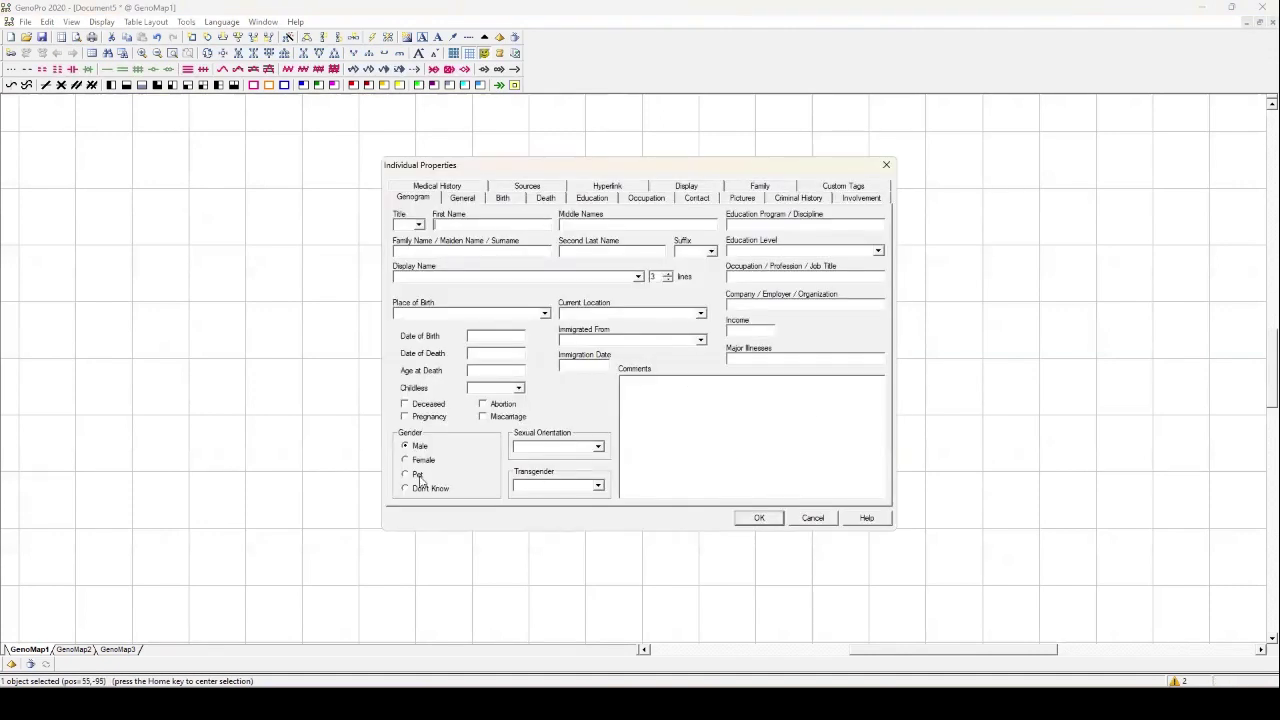
left_click(750, 517)
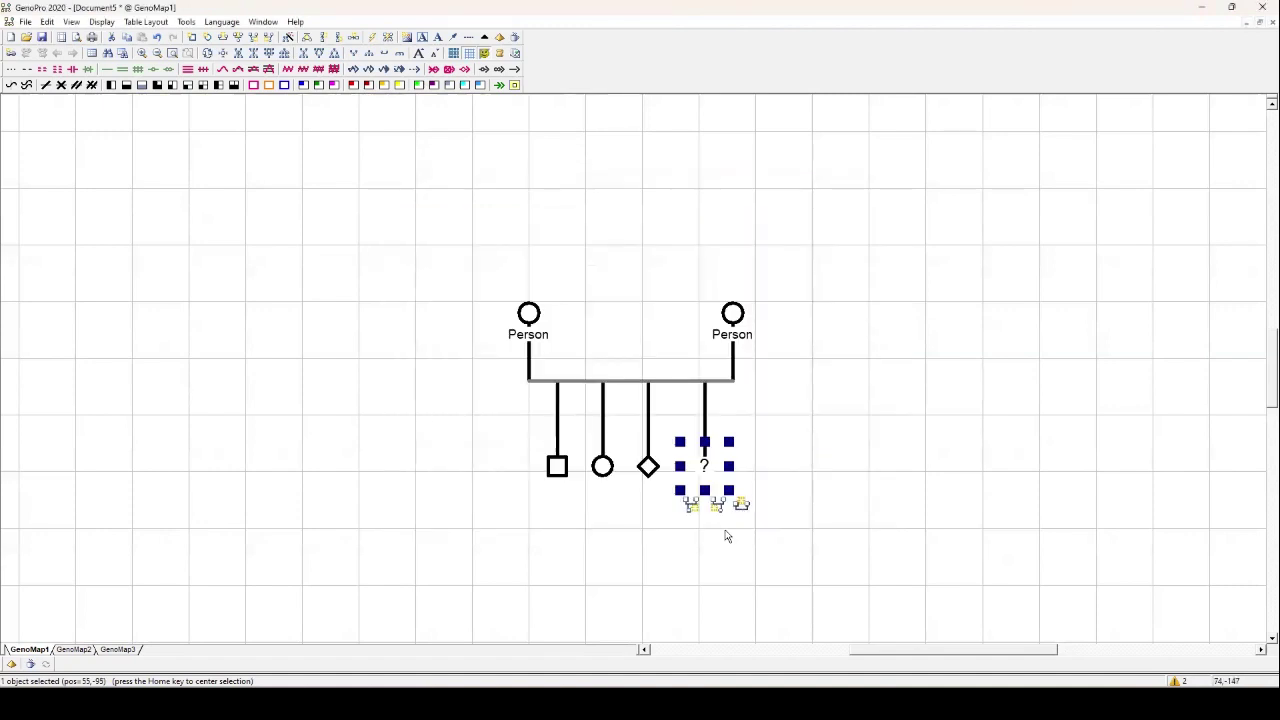
left_click(729, 537)
- Shift the daughter and pet symbols to space the four children more evenly beneath the family line
left_click_drag(650, 478, 624, 478)
left_click(616, 477)
left_click(556, 468)
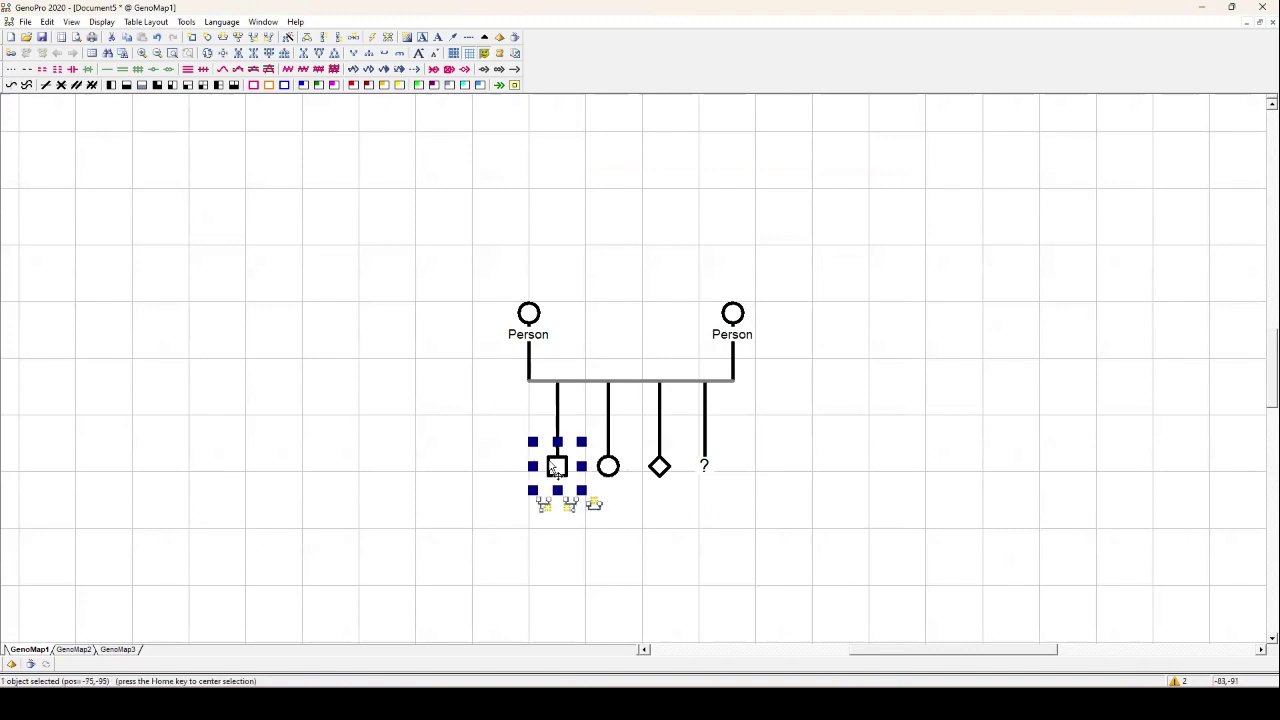
left_click(603, 528)
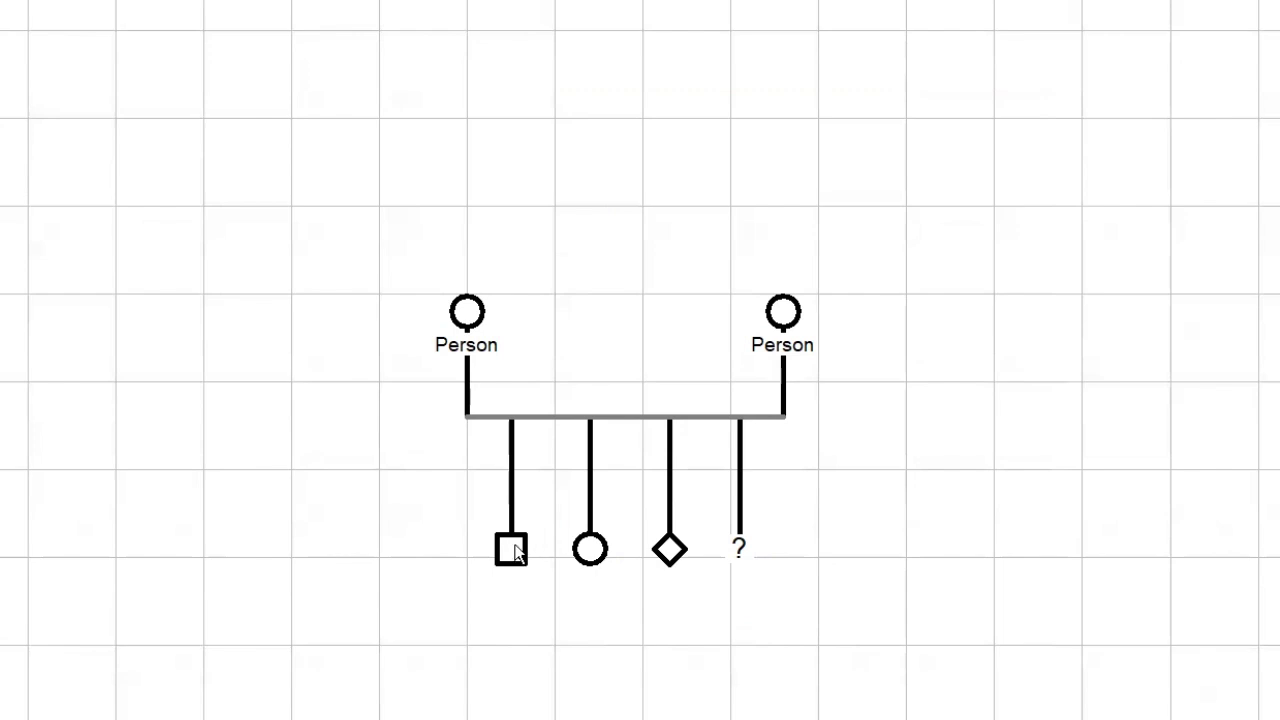
- Set the male child's Transgender property to Man To Woman
double_click(516, 552)
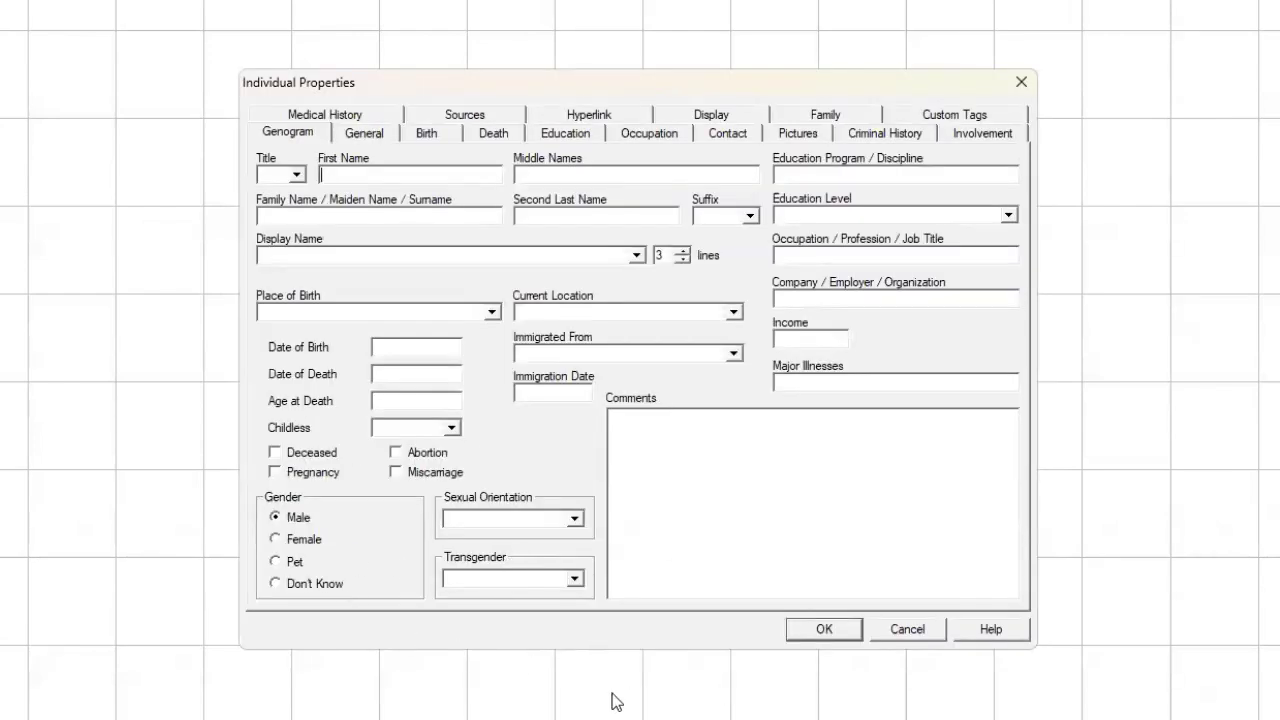
left_click(574, 580)
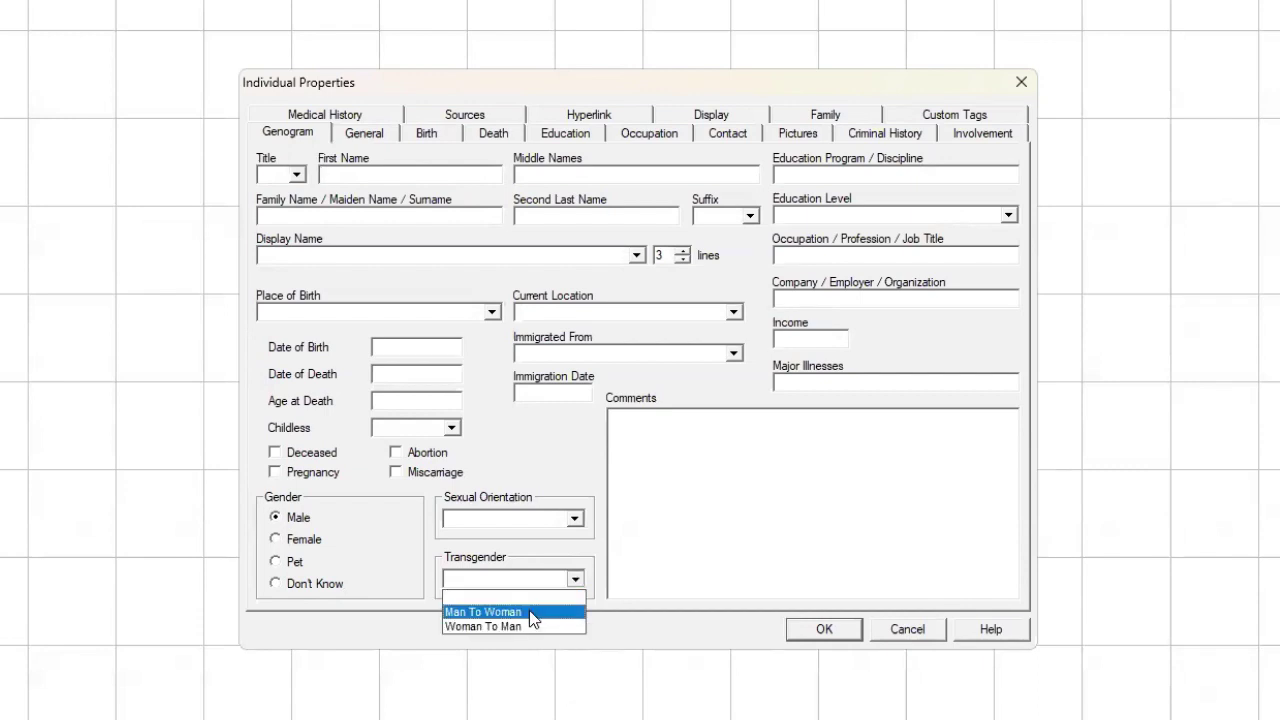
left_click(529, 610)
left_click(791, 631)
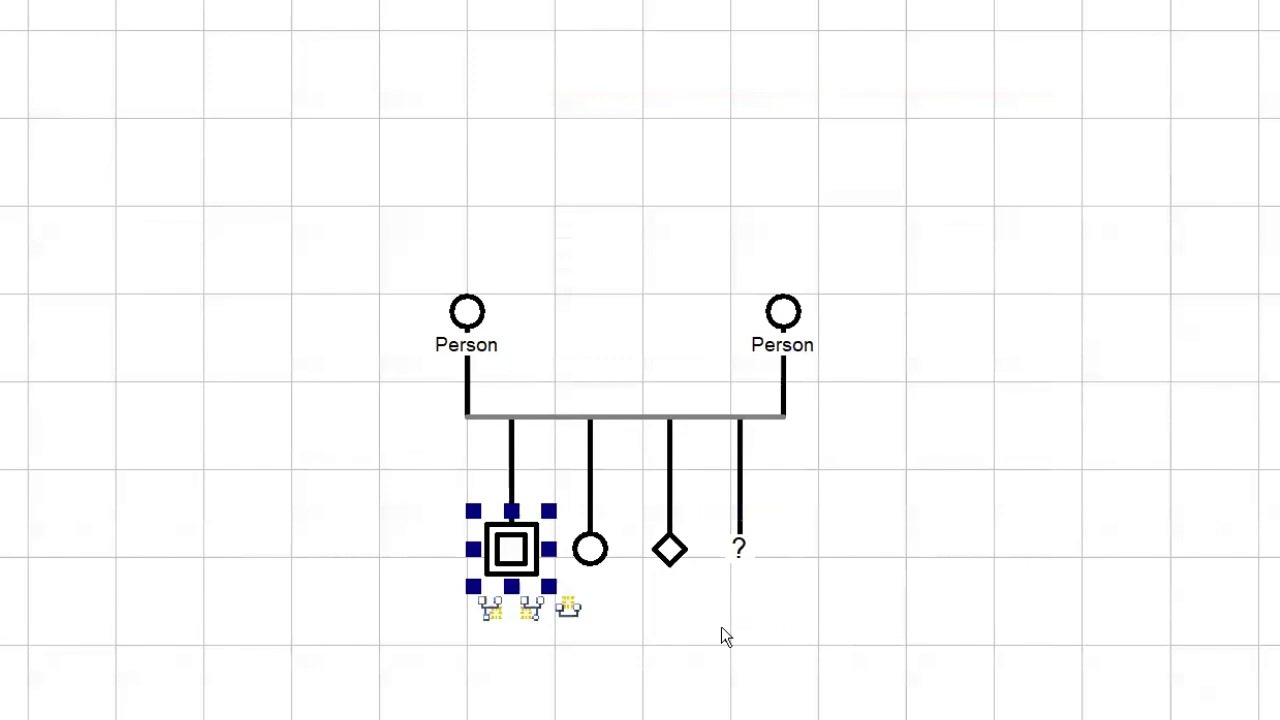
double_click(500, 554)
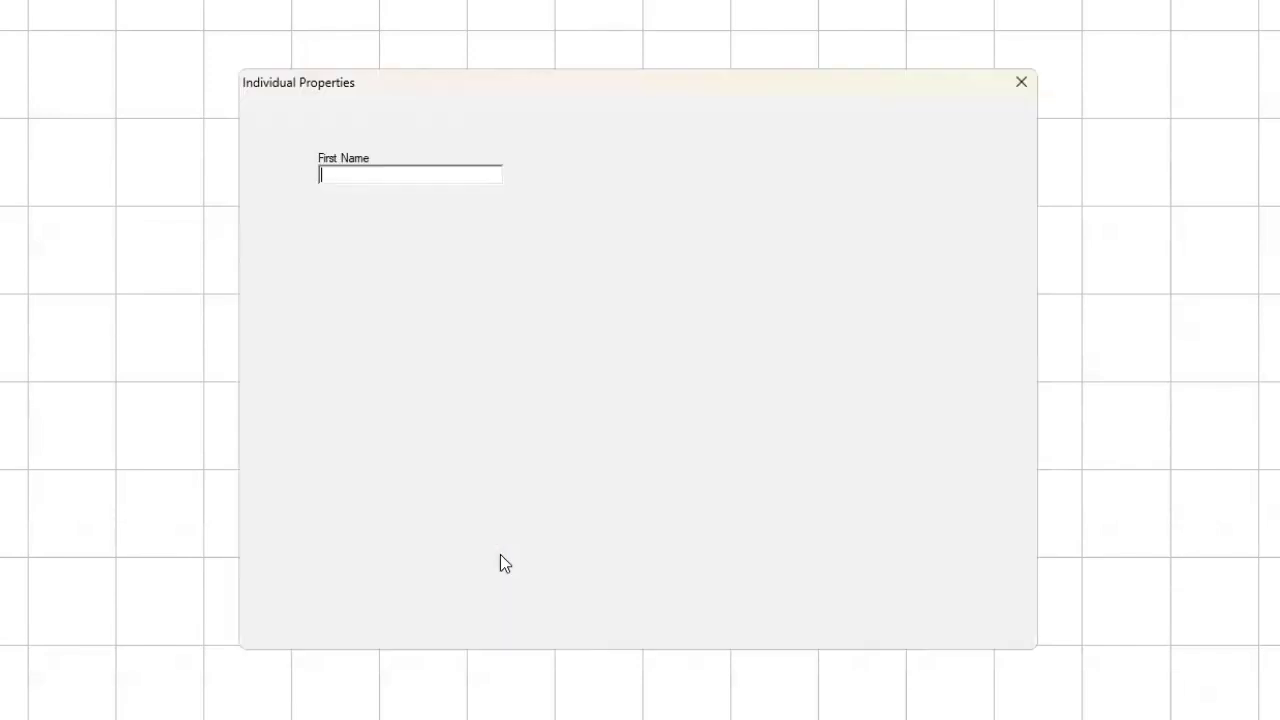
left_click(828, 630)
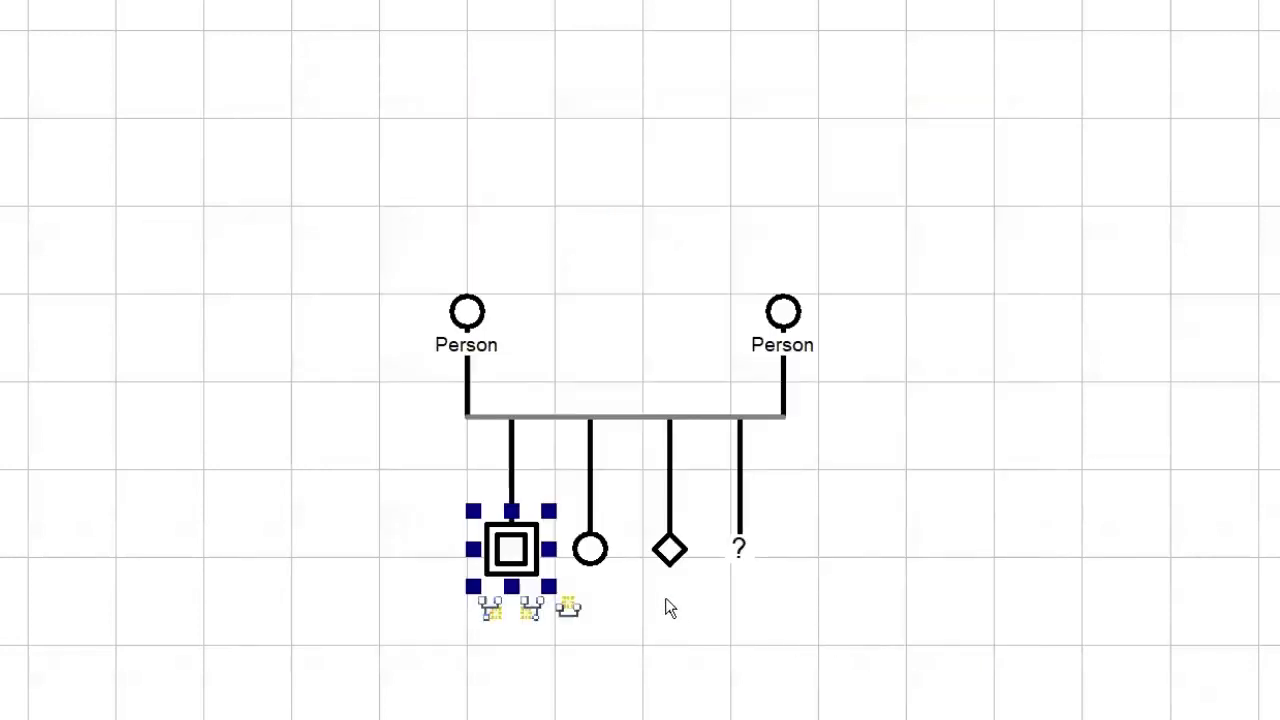
- Widen the family by moving the second partner and the other three children outward together, and add a second son beside the first
left_click_drag(872, 612, 600, 548)
left_click_drag(935, 240, 978, 565)
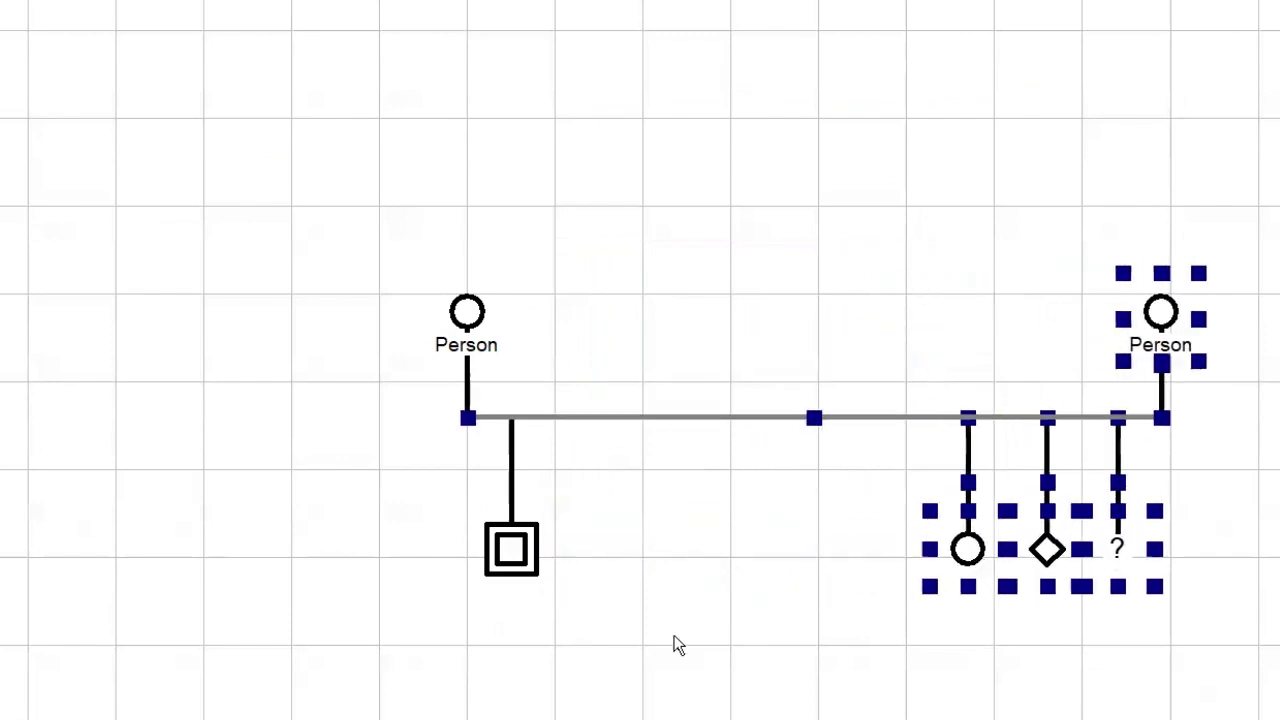
left_click(581, 428)
left_click(581, 420)
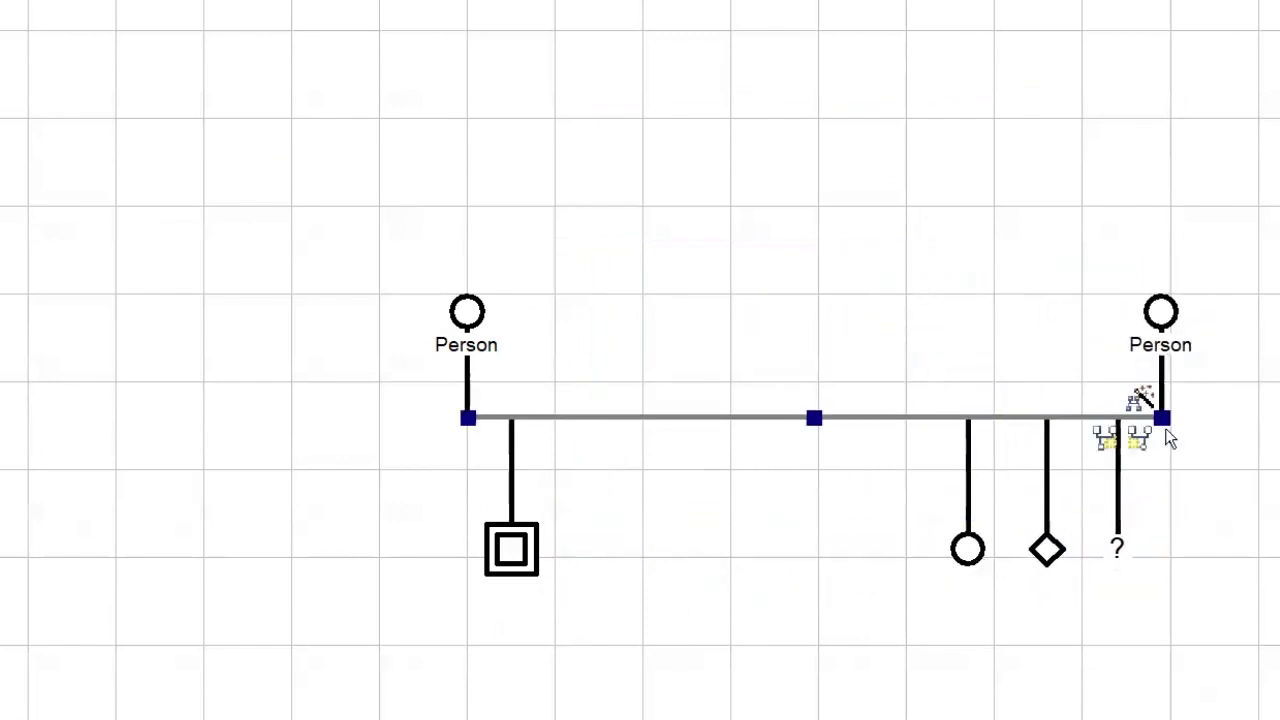
left_click(1105, 440)
left_click_drag(1219, 546, 591, 571)
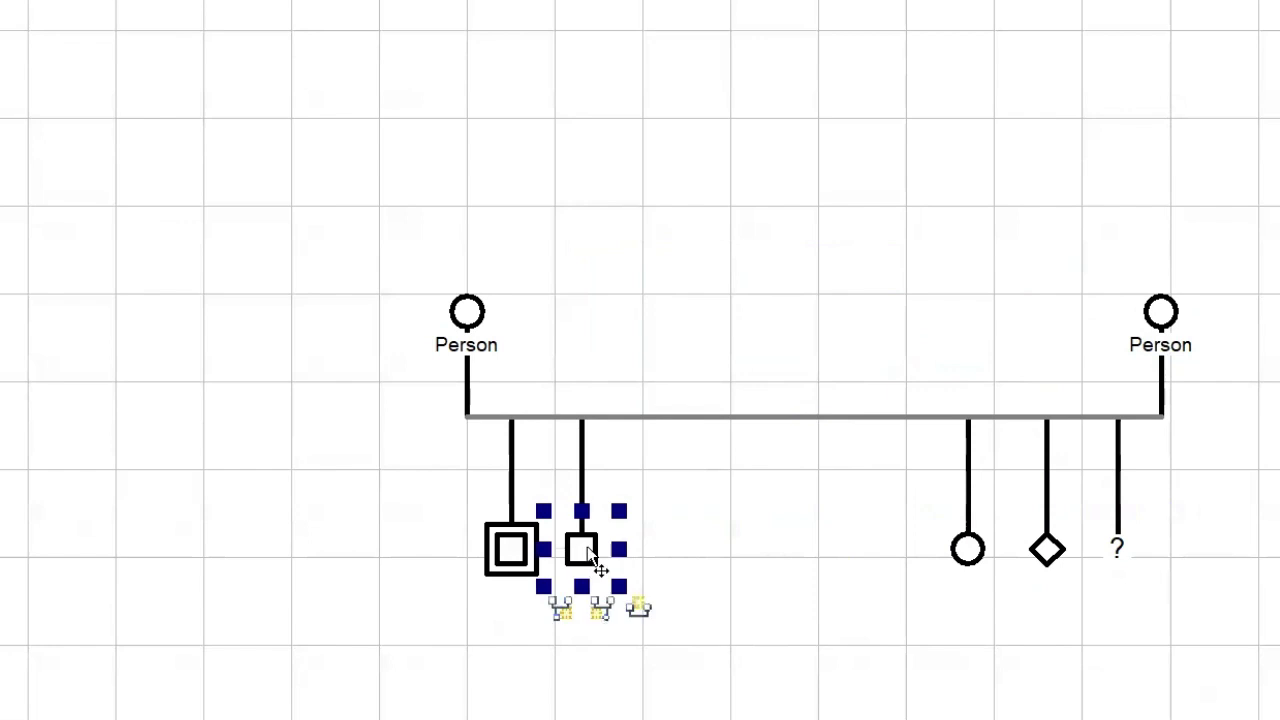
- Set the second son's Transgender property to Woman To Man
double_click(590, 560)
left_click(575, 579)
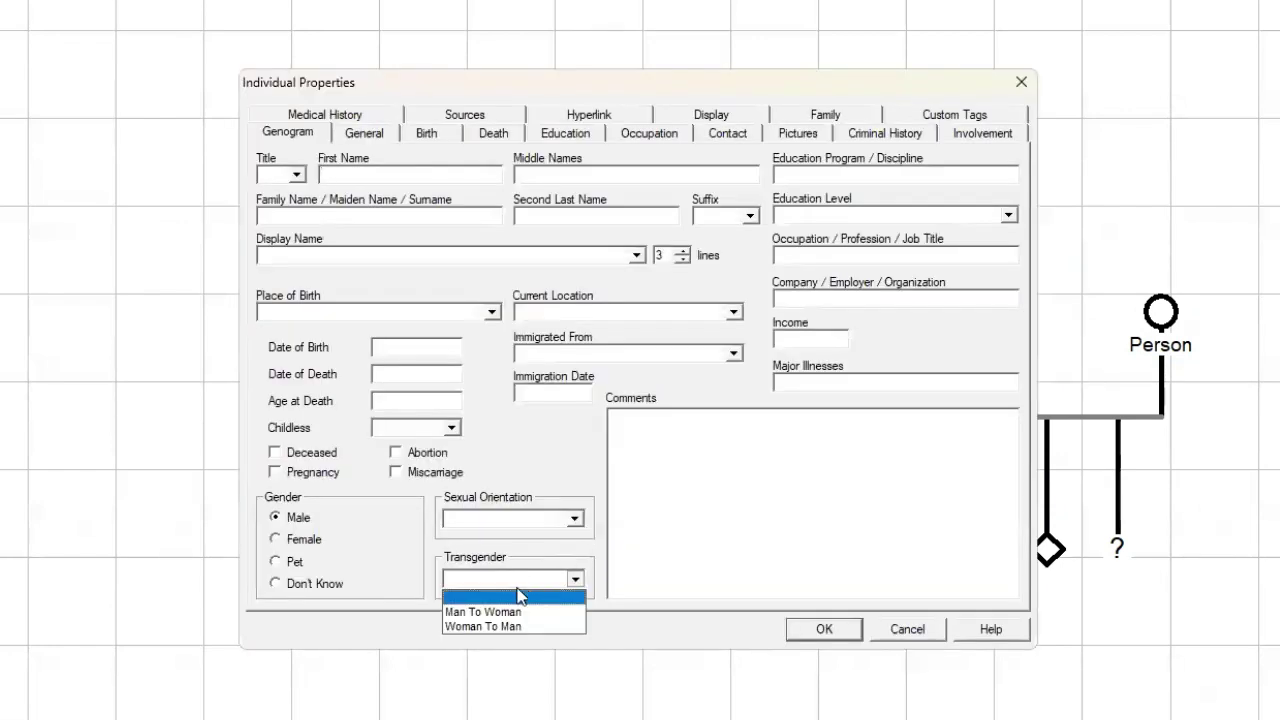
left_click(504, 624)
left_click(788, 627)
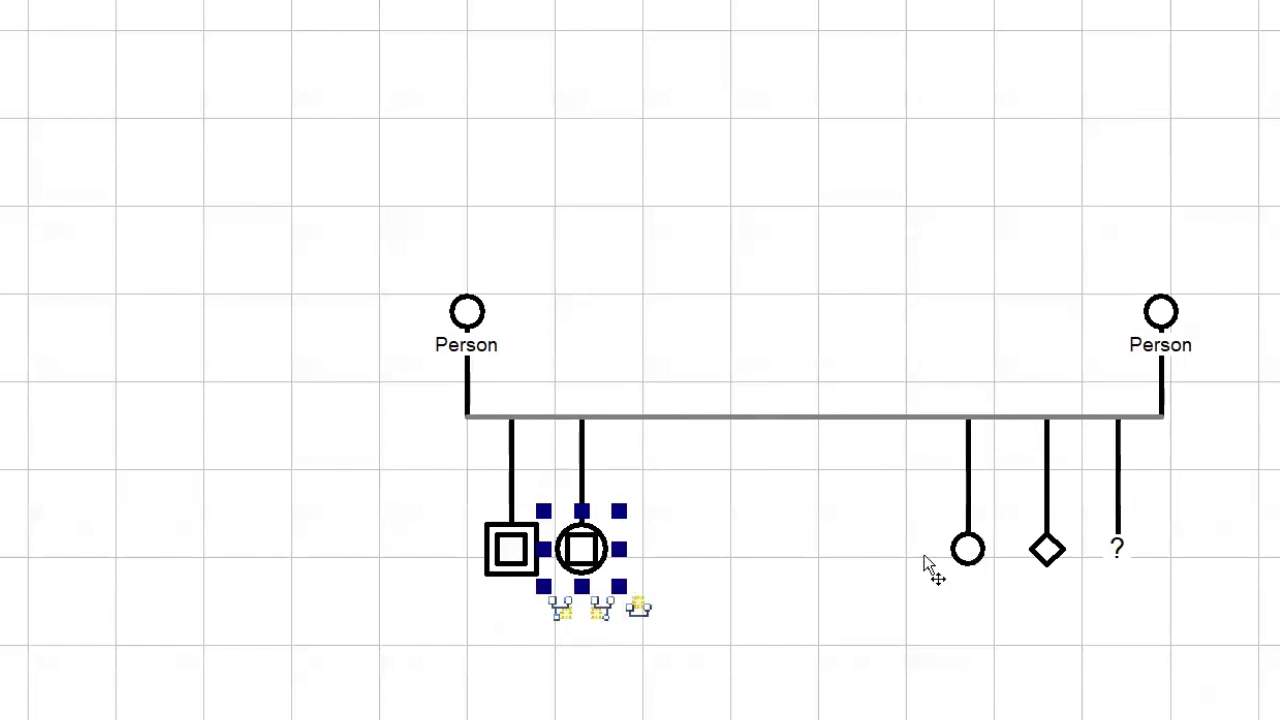
- Place the daughter beside the second son and set her Transgender property to Man To Woman
left_click_drag(970, 558, 674, 571)
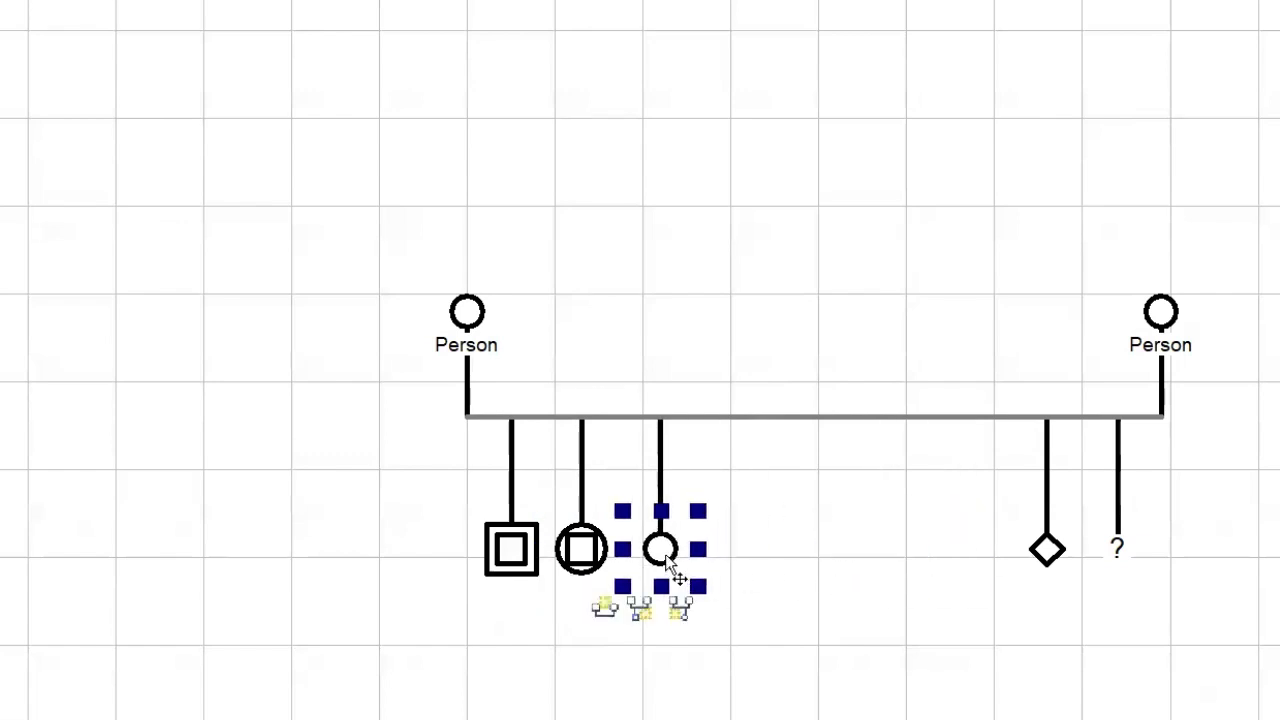
double_click(661, 551)
left_click(520, 579)
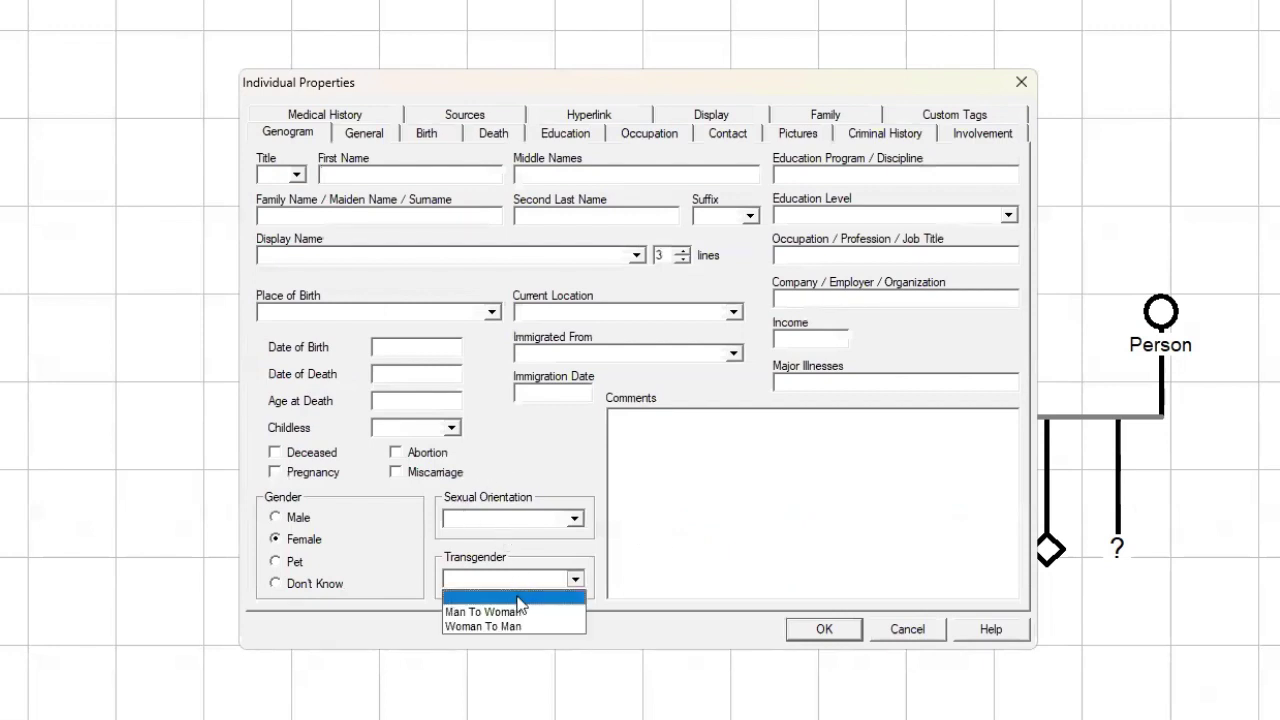
left_click(520, 613)
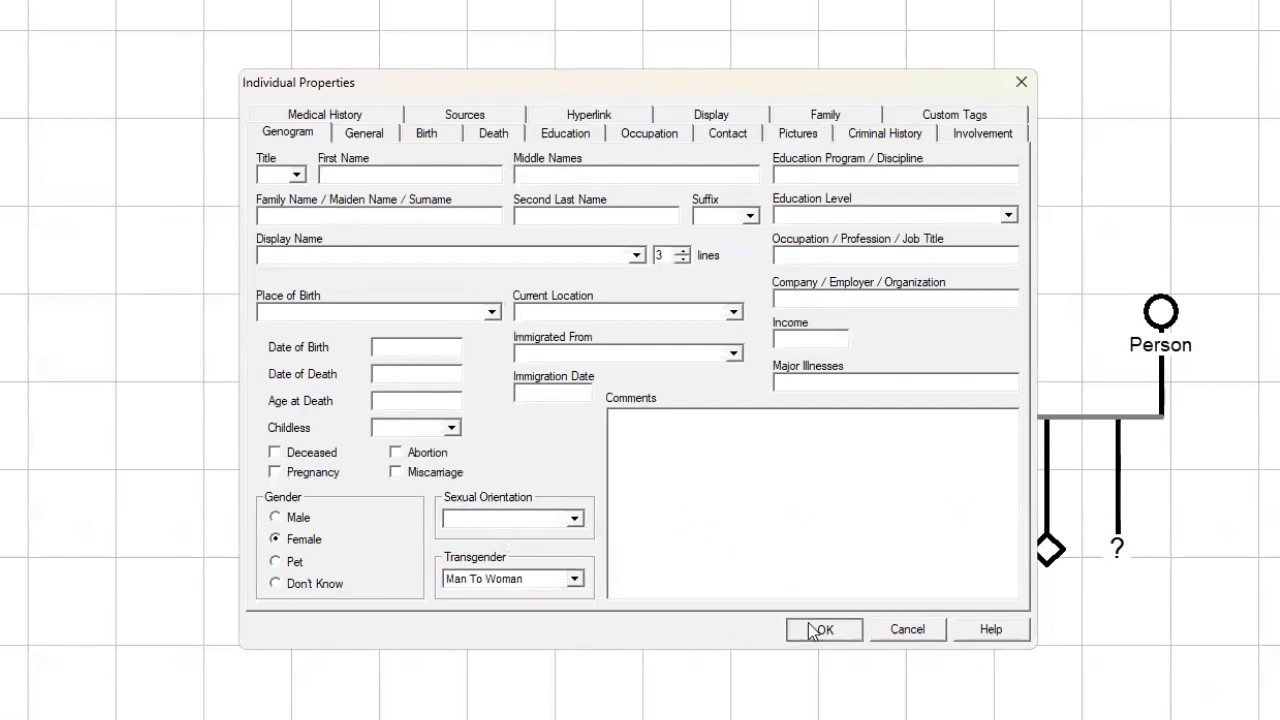
left_click(810, 630)
- Add a second daughter beside the first and set her Transgender property to Woman To Man
left_click(1140, 418)
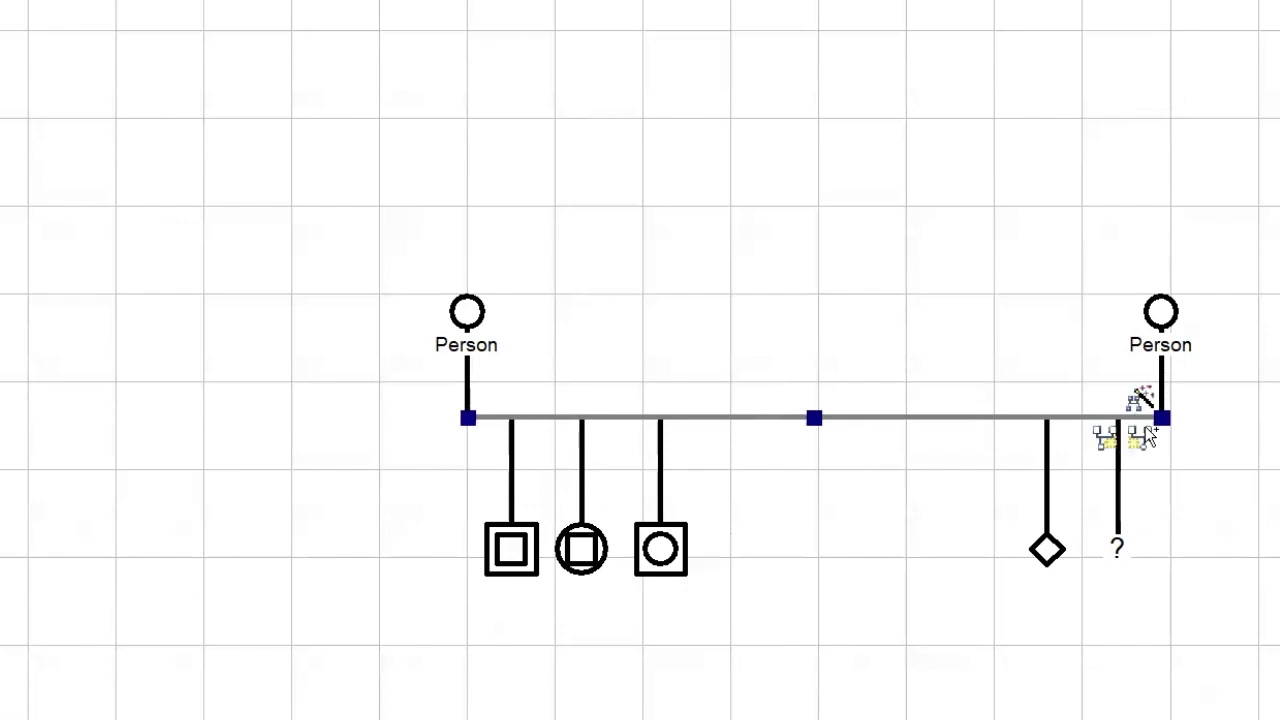
left_click(1145, 432)
left_click_drag(1205, 548, 738, 553)
double_click(739, 550)
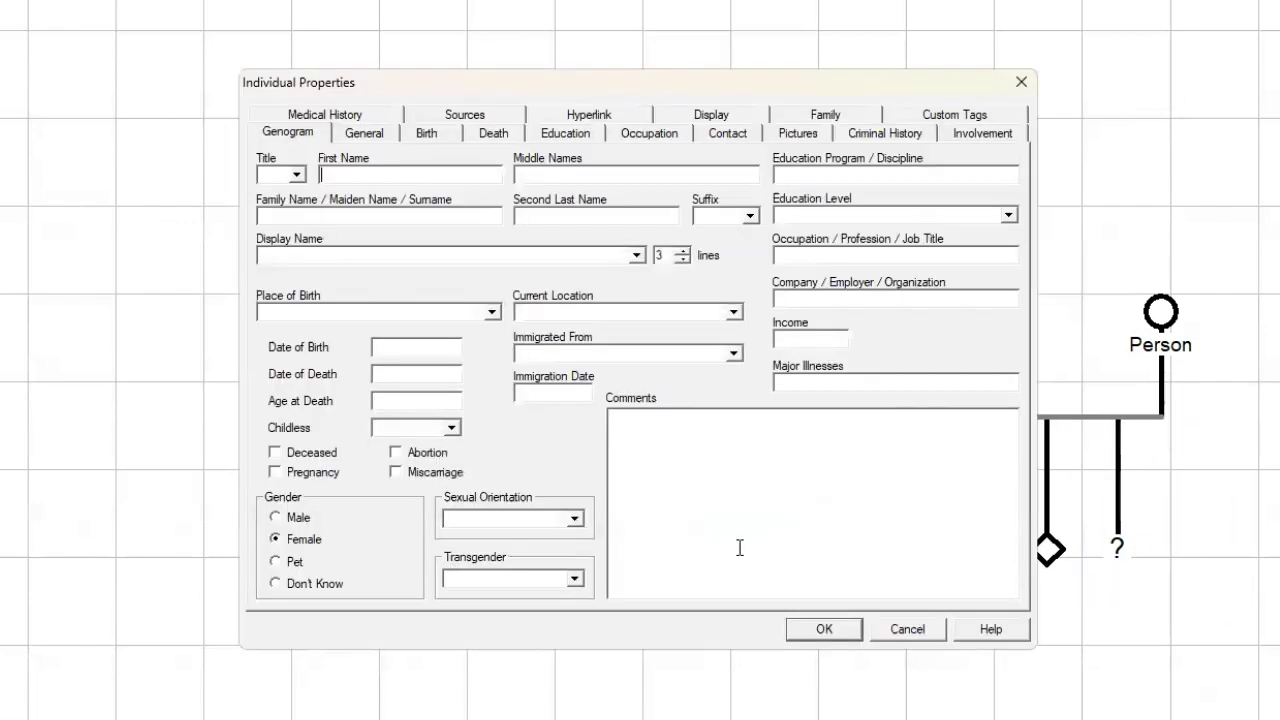
left_click(500, 578)
left_click(490, 618)
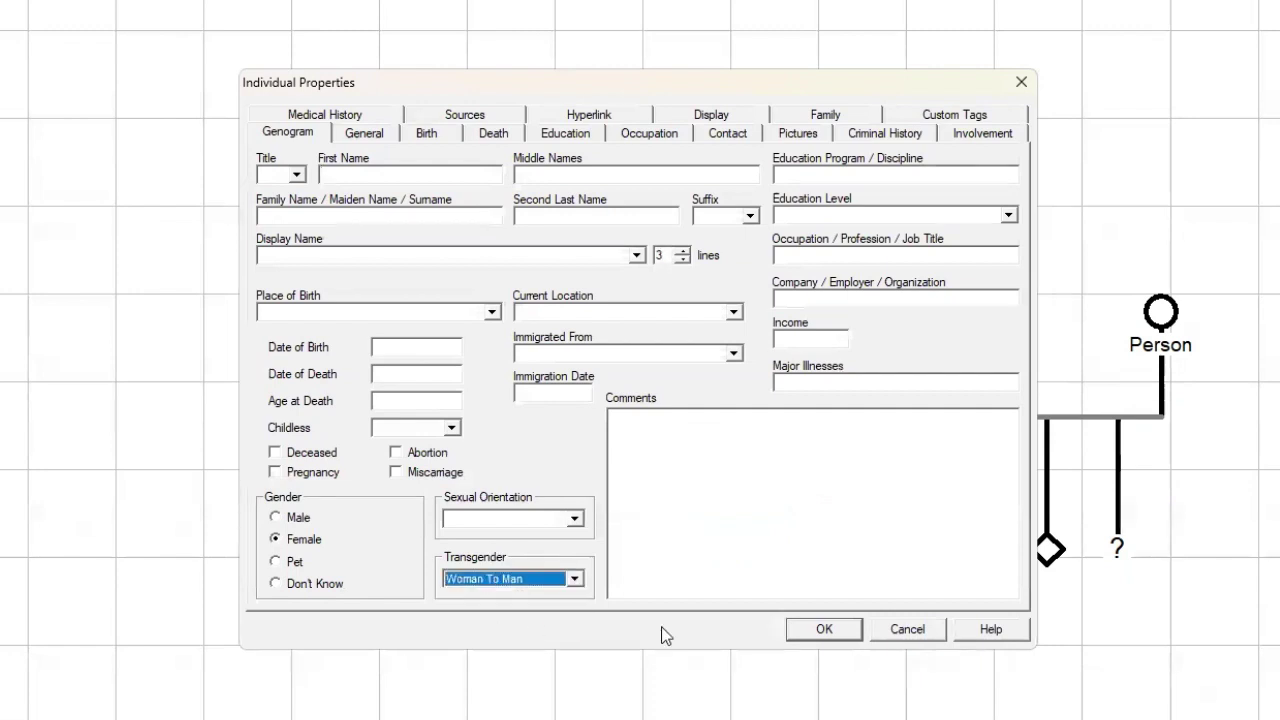
left_click(820, 629)
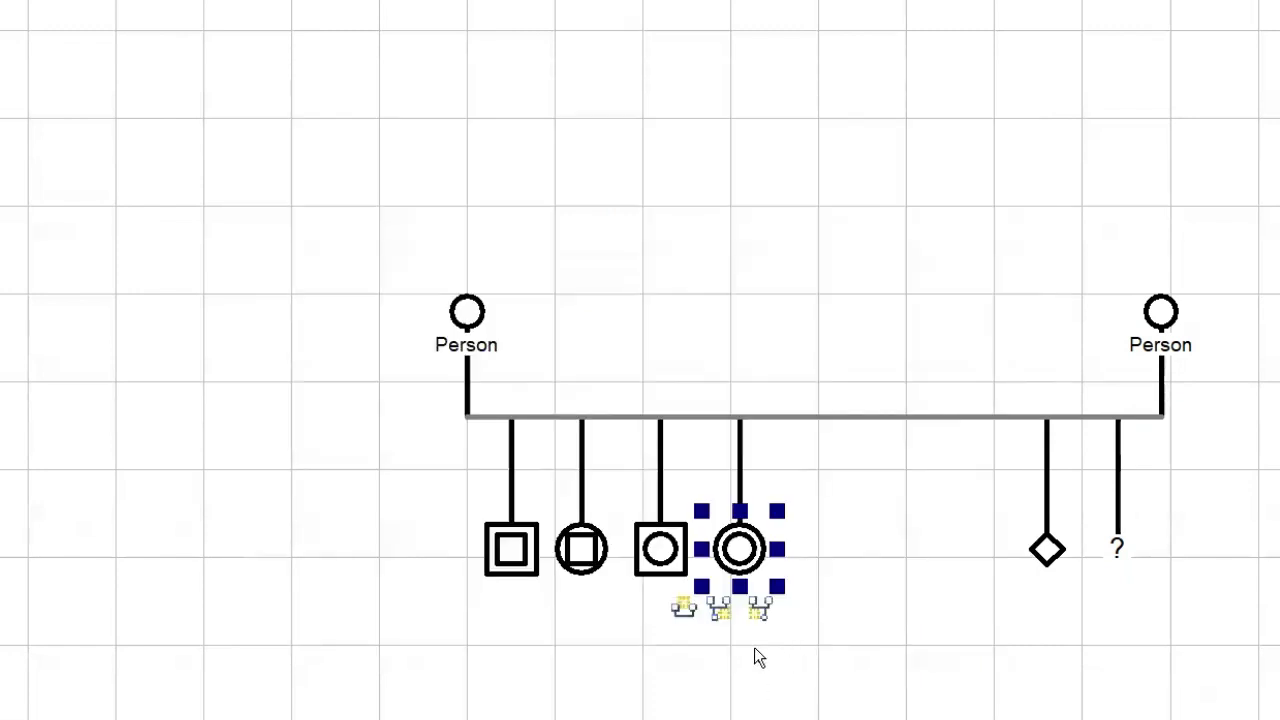
- Place the pet symbol beside the second daughter and set its Transgender property to Man To Woman
left_click_drag(1040, 558, 835, 572)
double_click(828, 550)
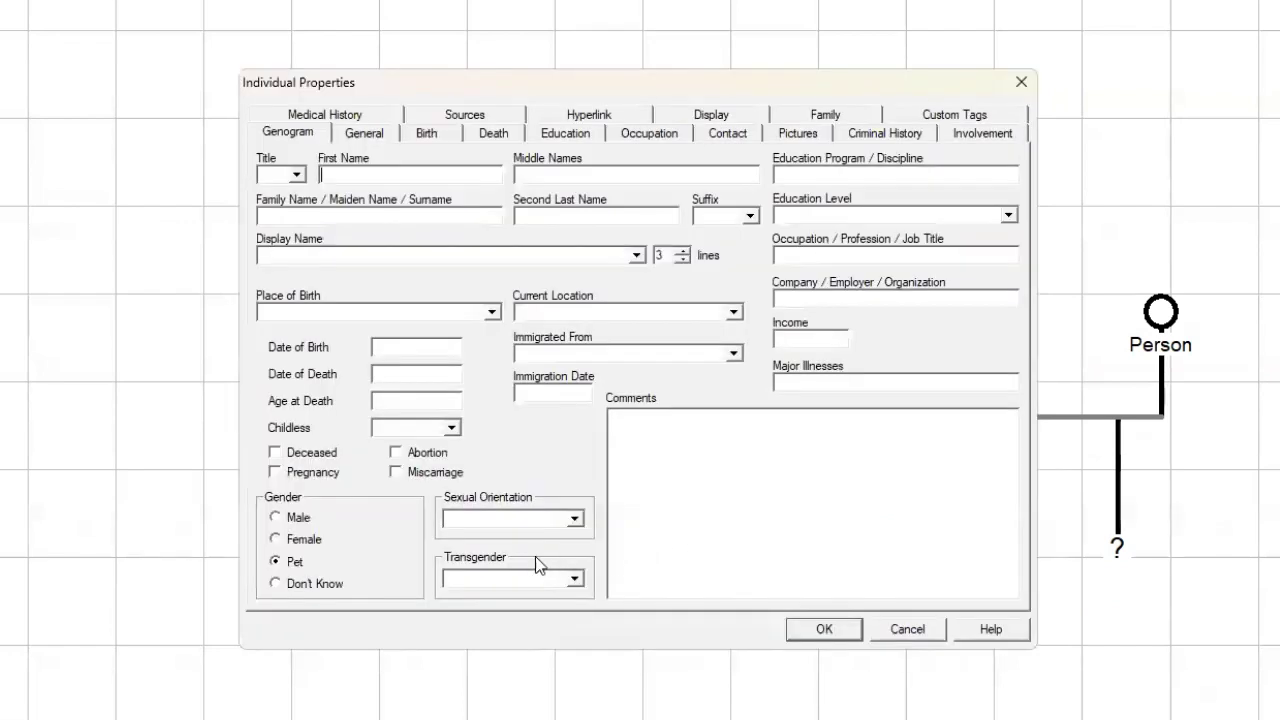
left_click(533, 575)
left_click(530, 608)
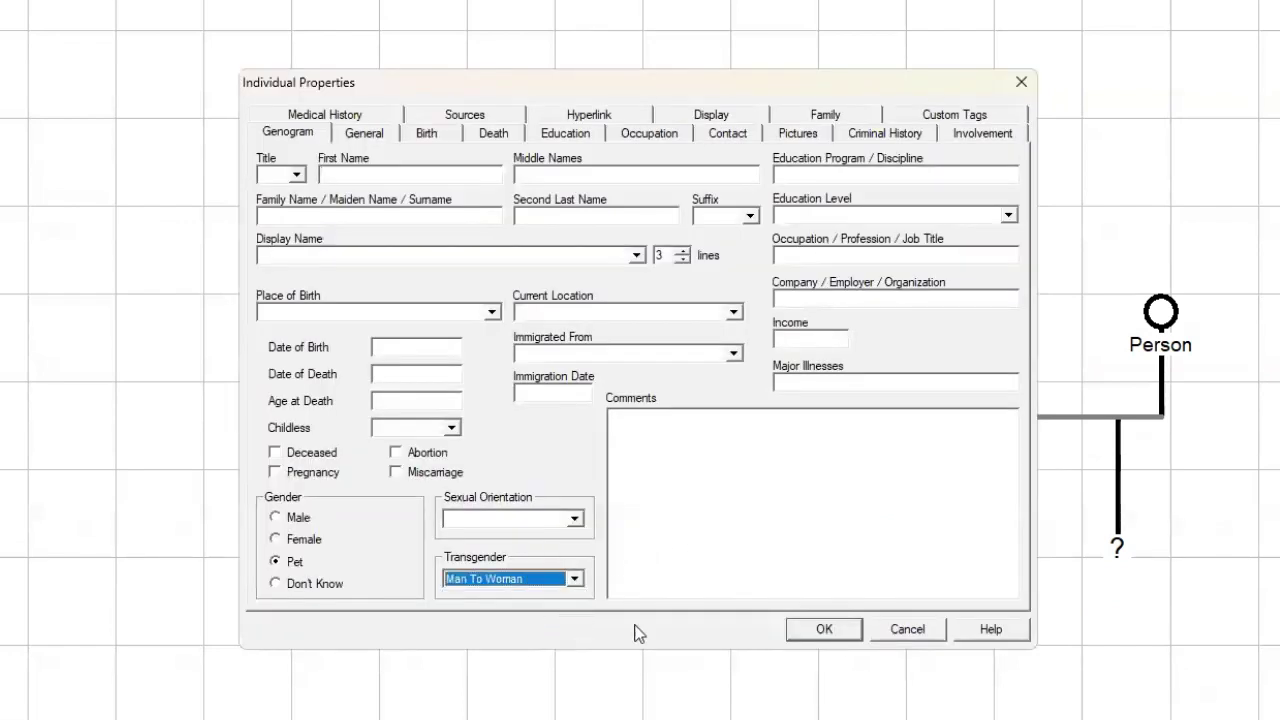
left_click(826, 628)
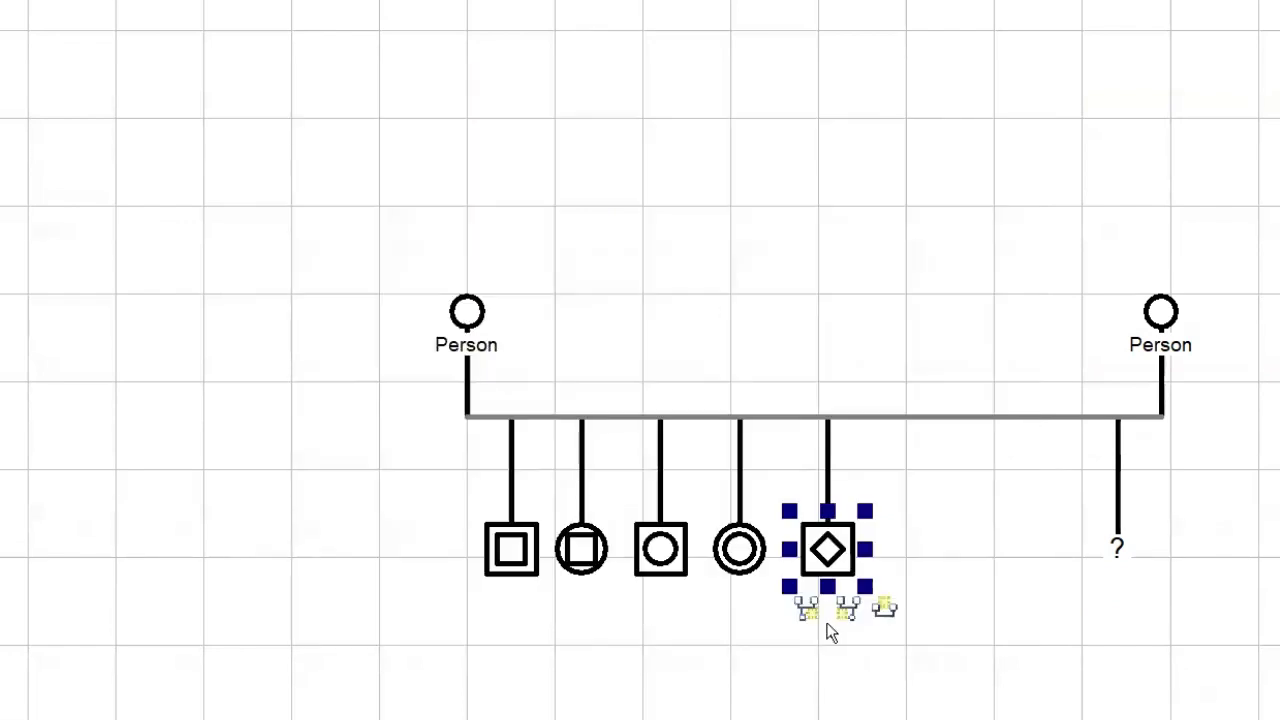
- Add another child beside the pet, with gender Pet and Transgender set to Woman To Man
left_click(1116, 419)
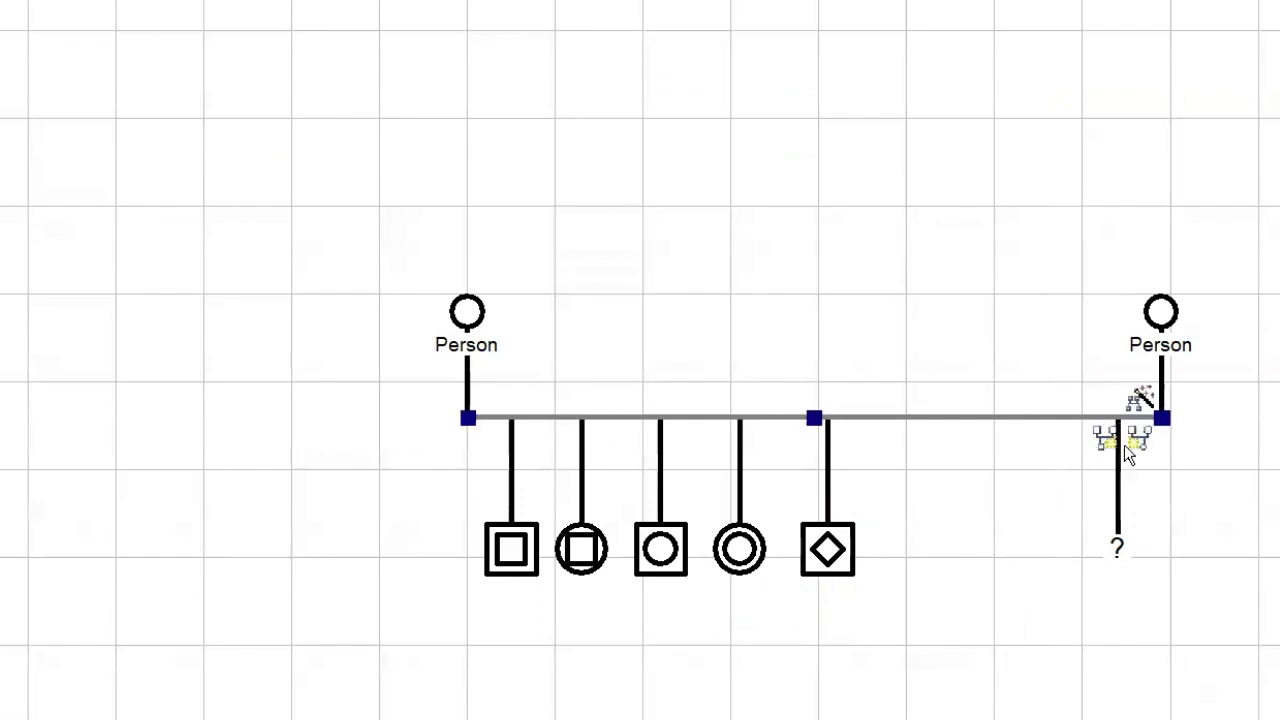
left_click(1108, 440)
left_click_drag(1188, 550, 918, 556)
double_click(922, 548)
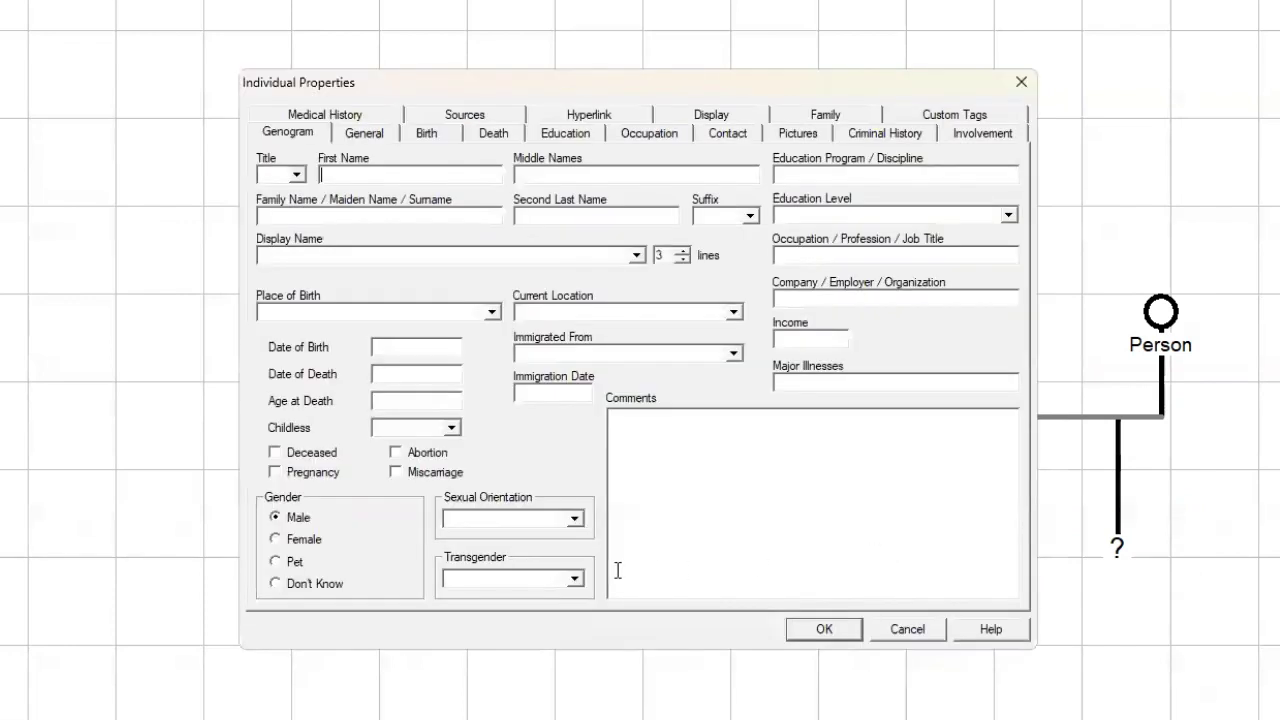
left_click(516, 586)
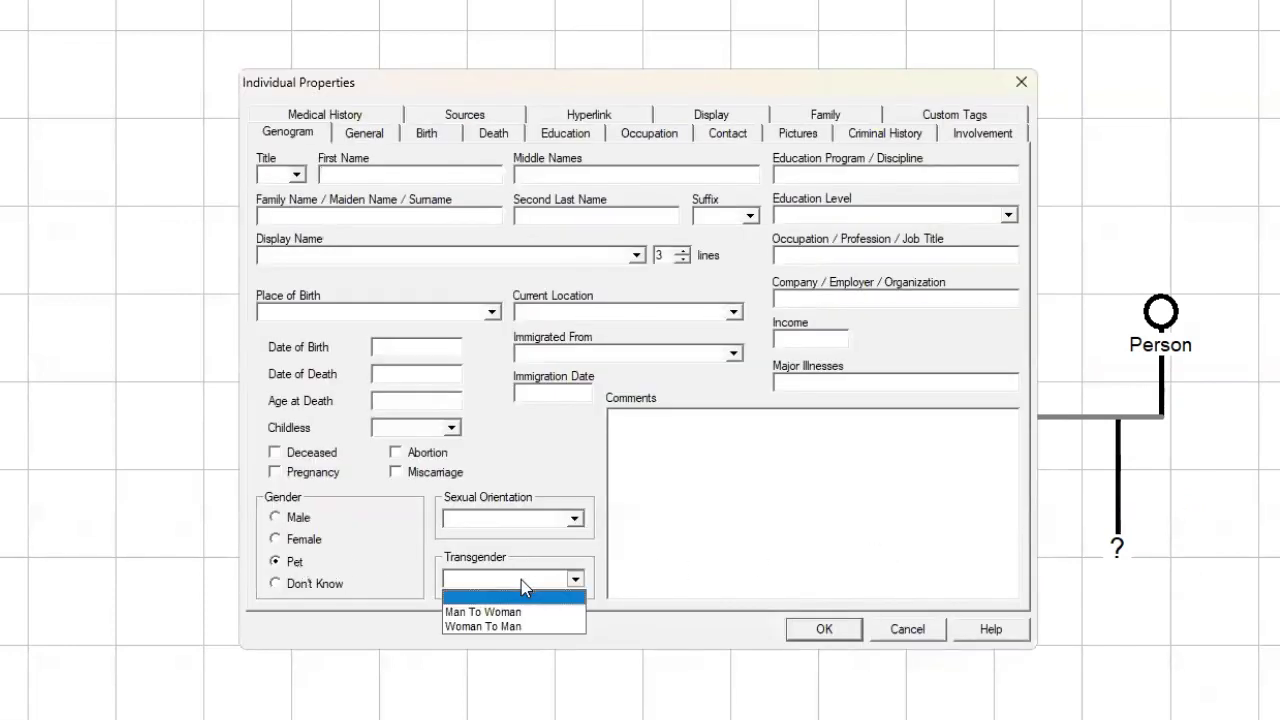
left_click(504, 624)
left_click(820, 630)
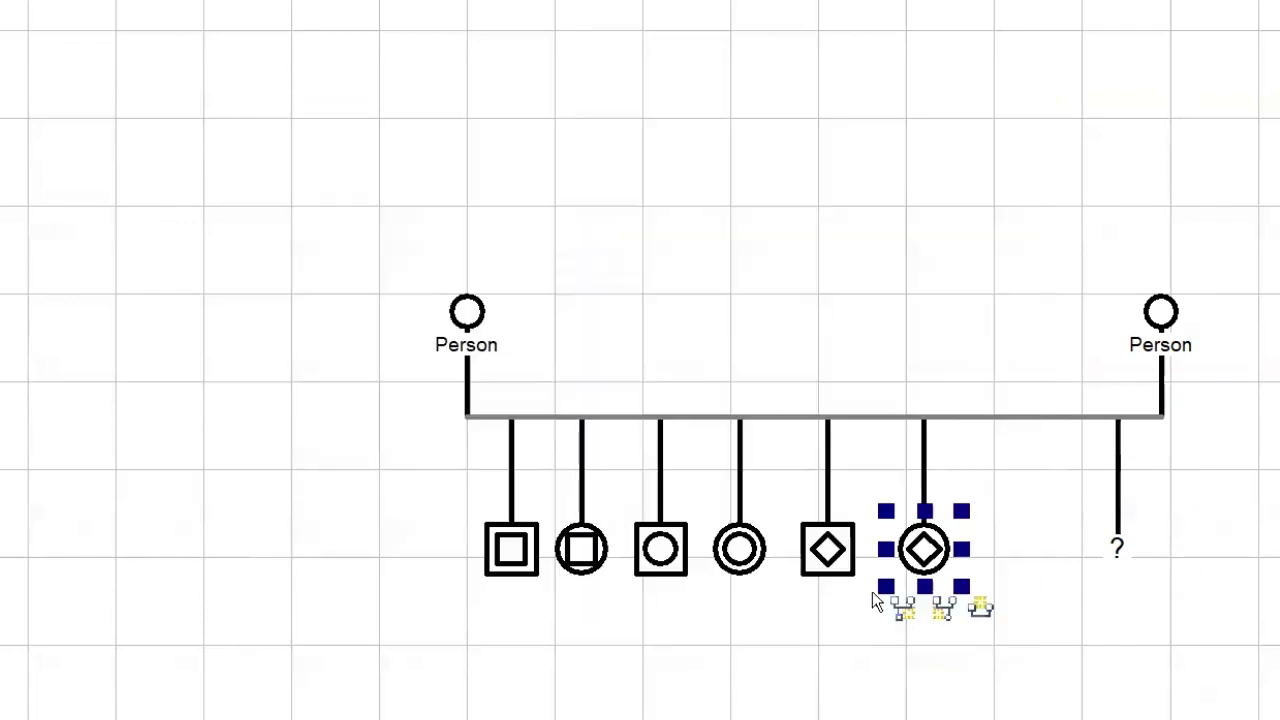
- Shift the two pet symbols closer to the other children and place the unknown-gender child beside them
left_click(813, 566)
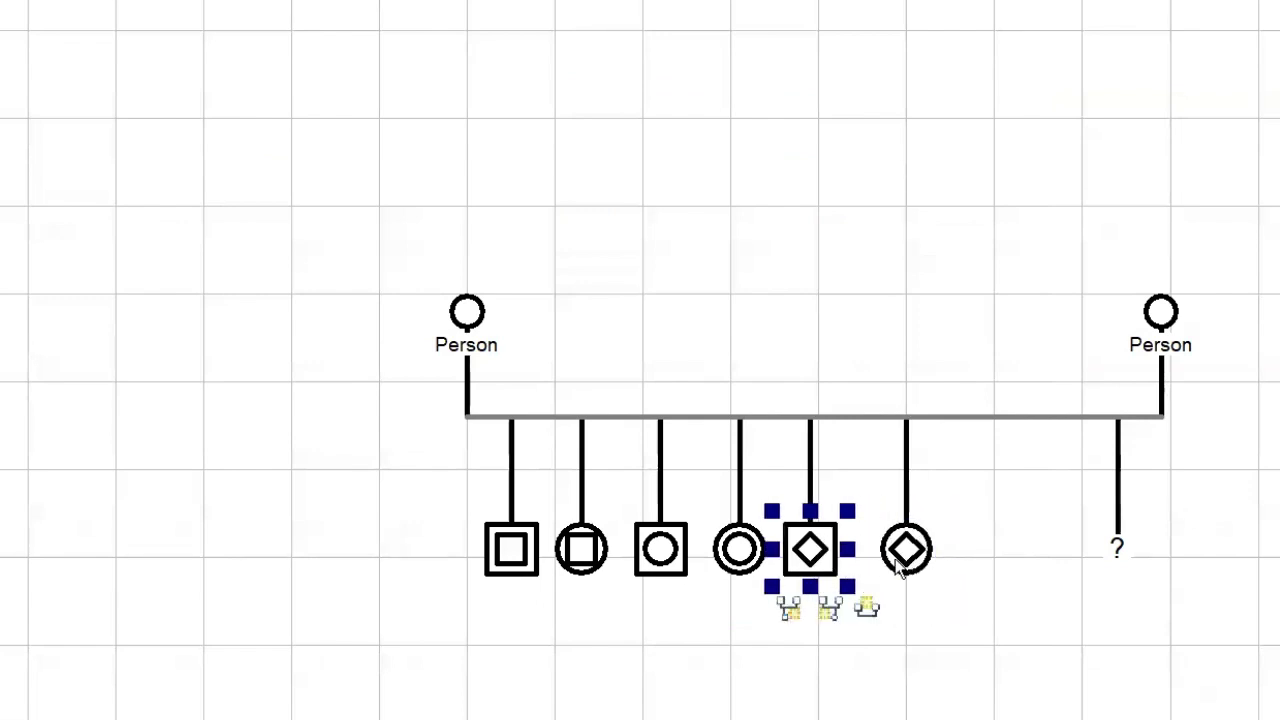
mouse_move(905, 566)
left_mouse_down()
mouse_move(880, 578)
mouse_move(893, 572)
left_mouse_up()
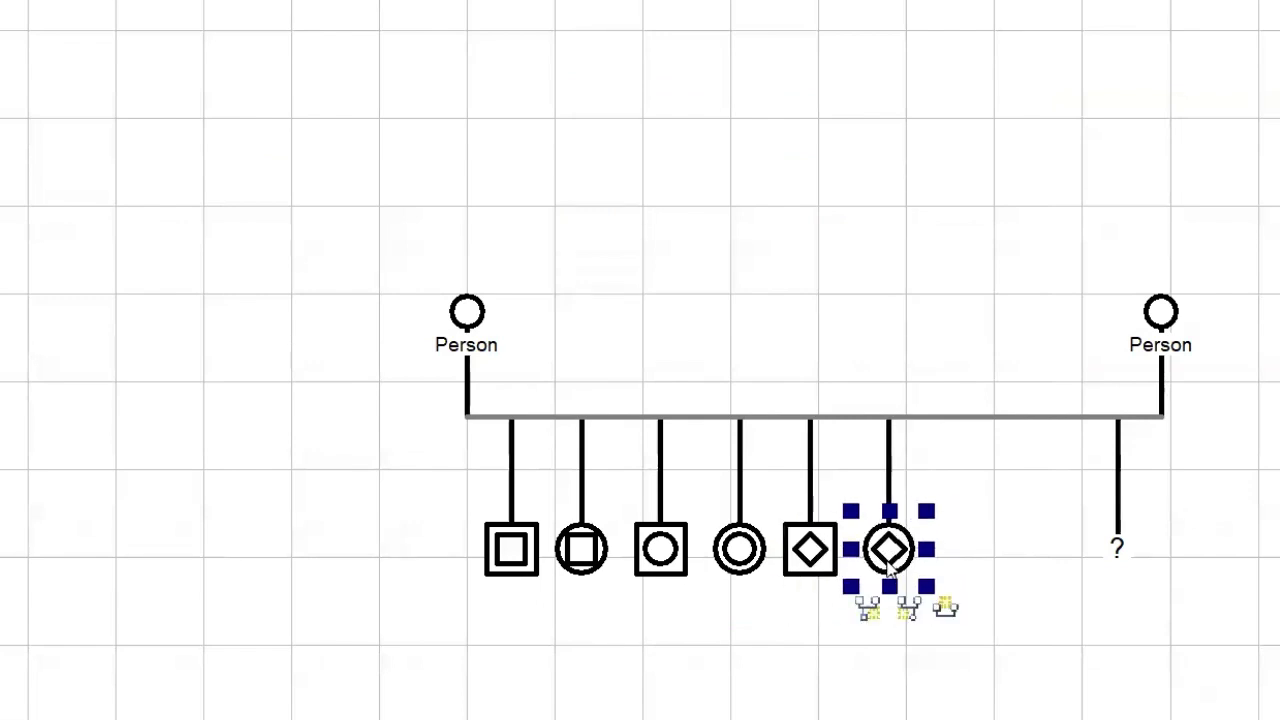
left_click_drag(1094, 551, 975, 548)
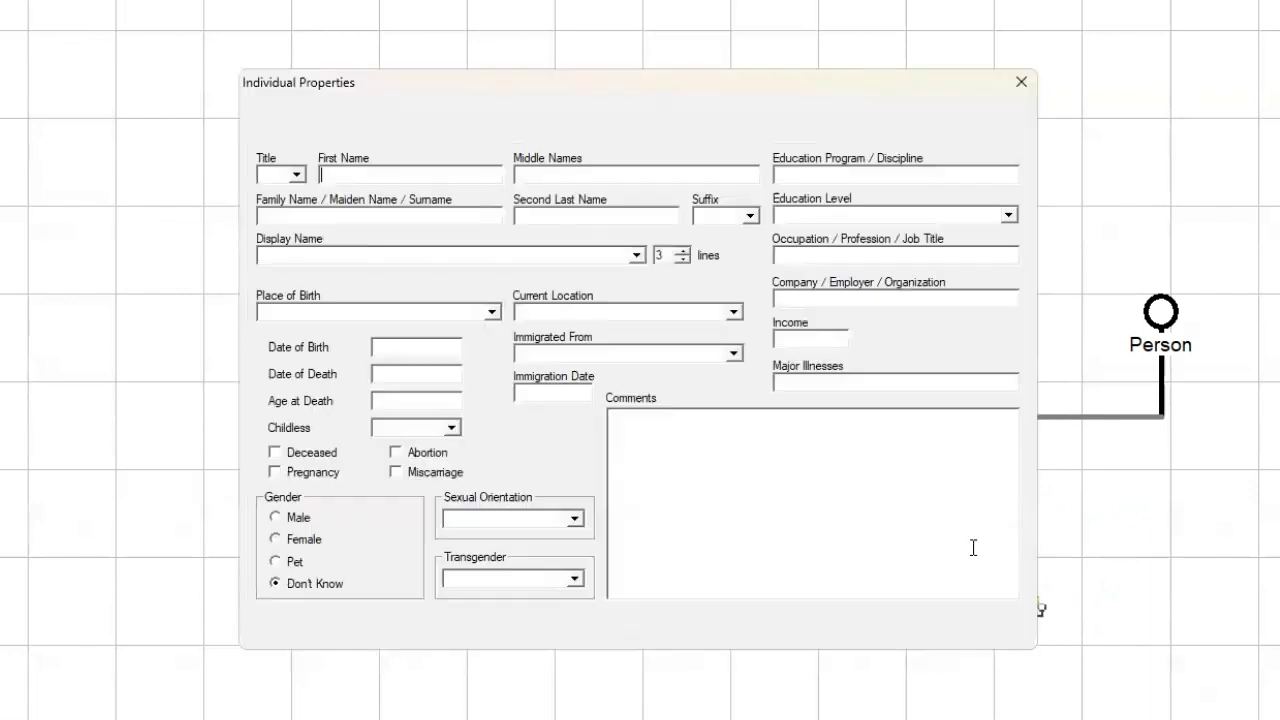
- Set the unknown-gender child's Transgender property to Man To Woman
double_click(975, 546)
left_click(490, 579)
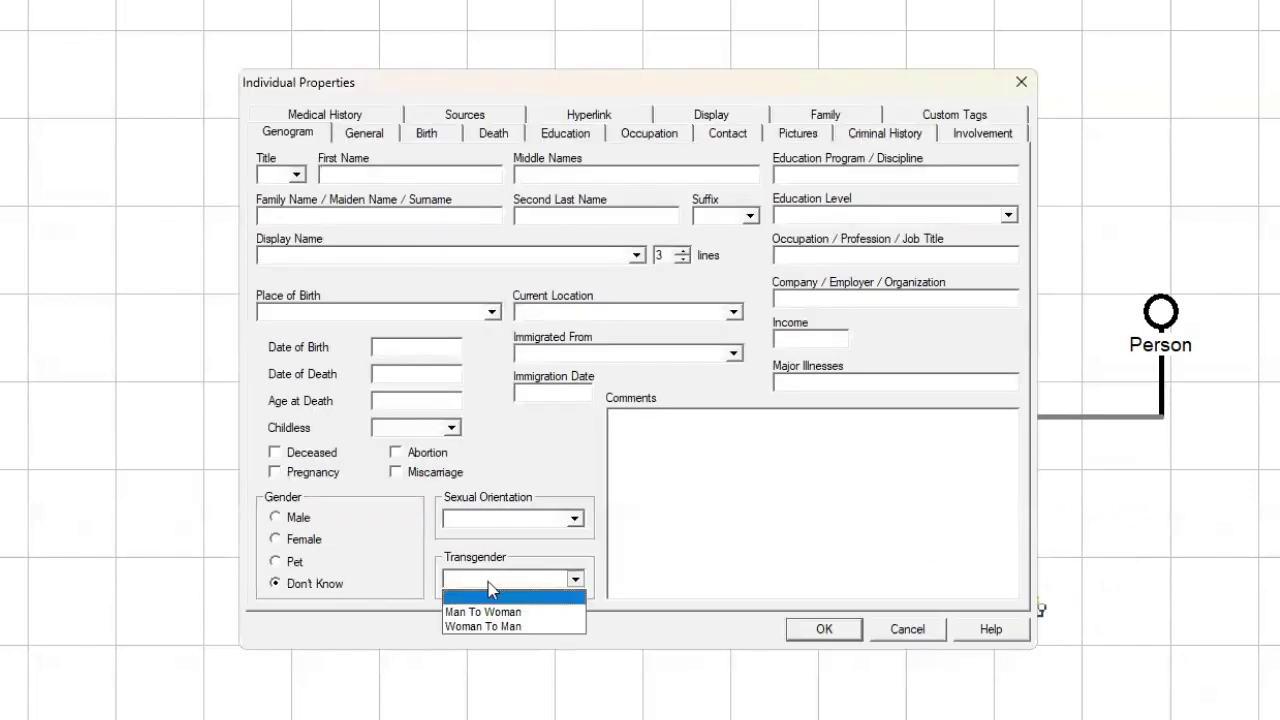
left_click(490, 607)
left_click(820, 627)
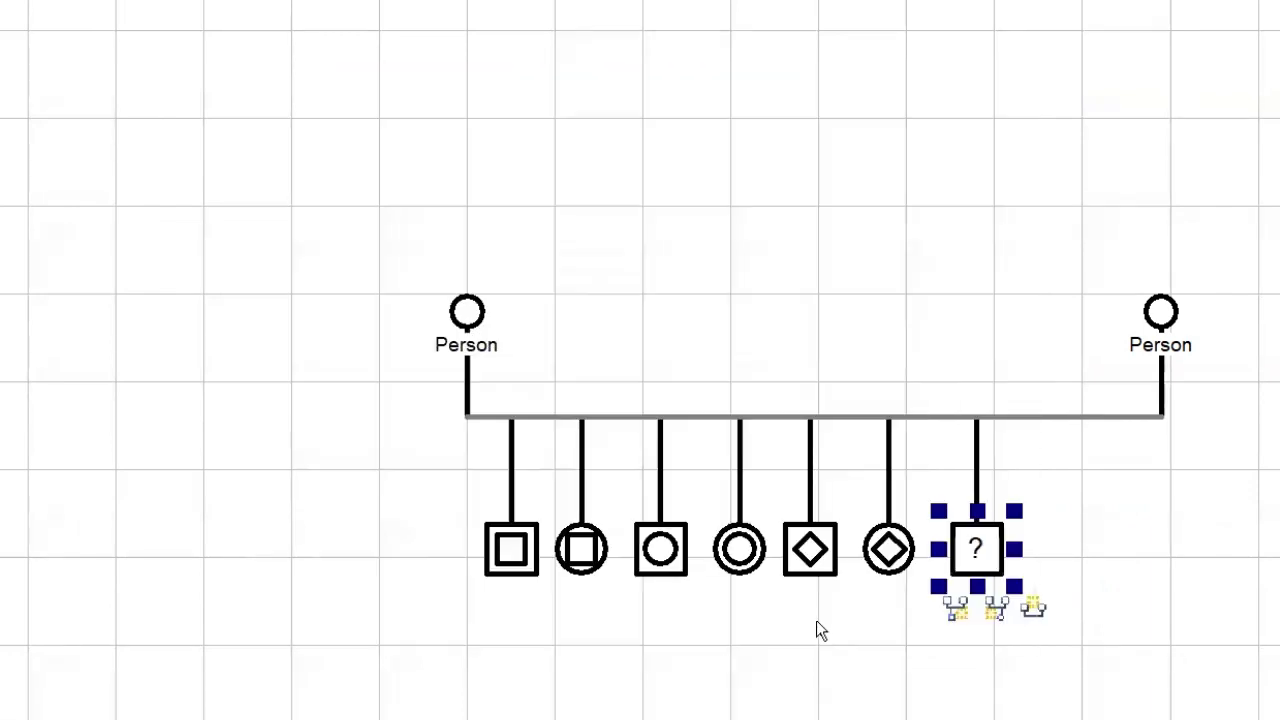
- Add an eighth child at the end of the row, with gender Don't Know and Transgender set to Woman To Man
left_click(1131, 418)
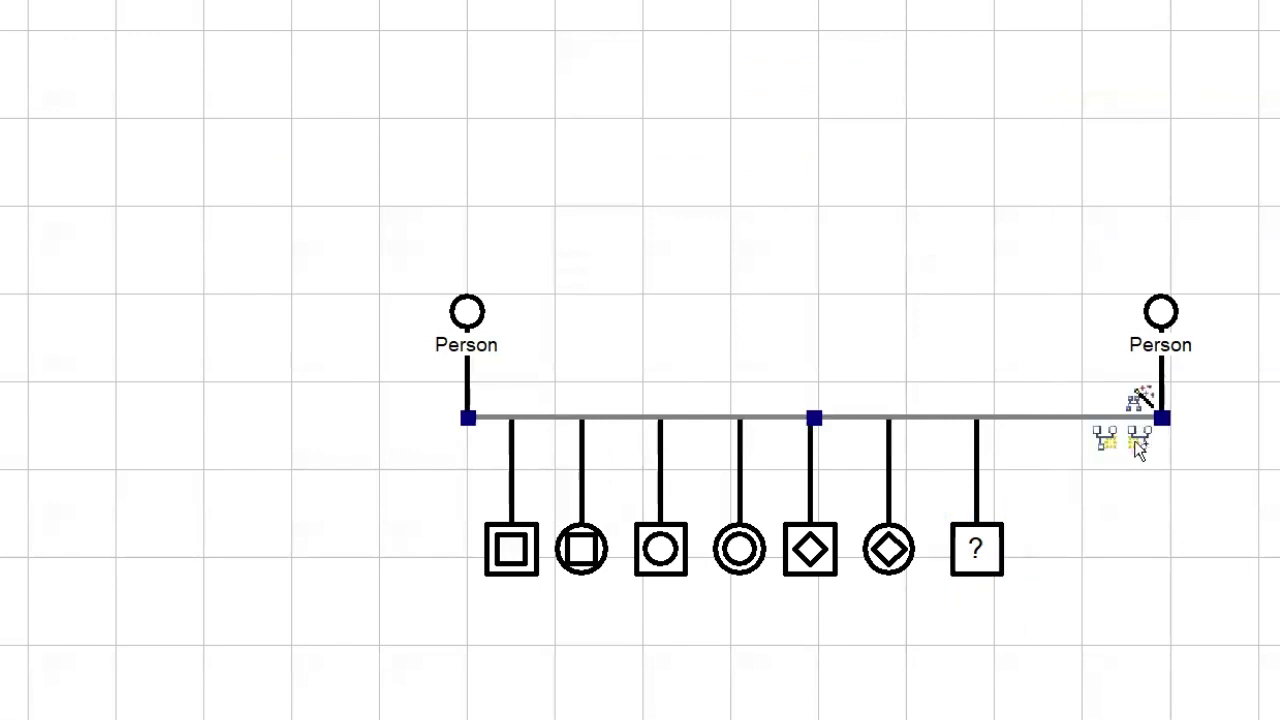
left_click(1129, 440)
double_click(1084, 562)
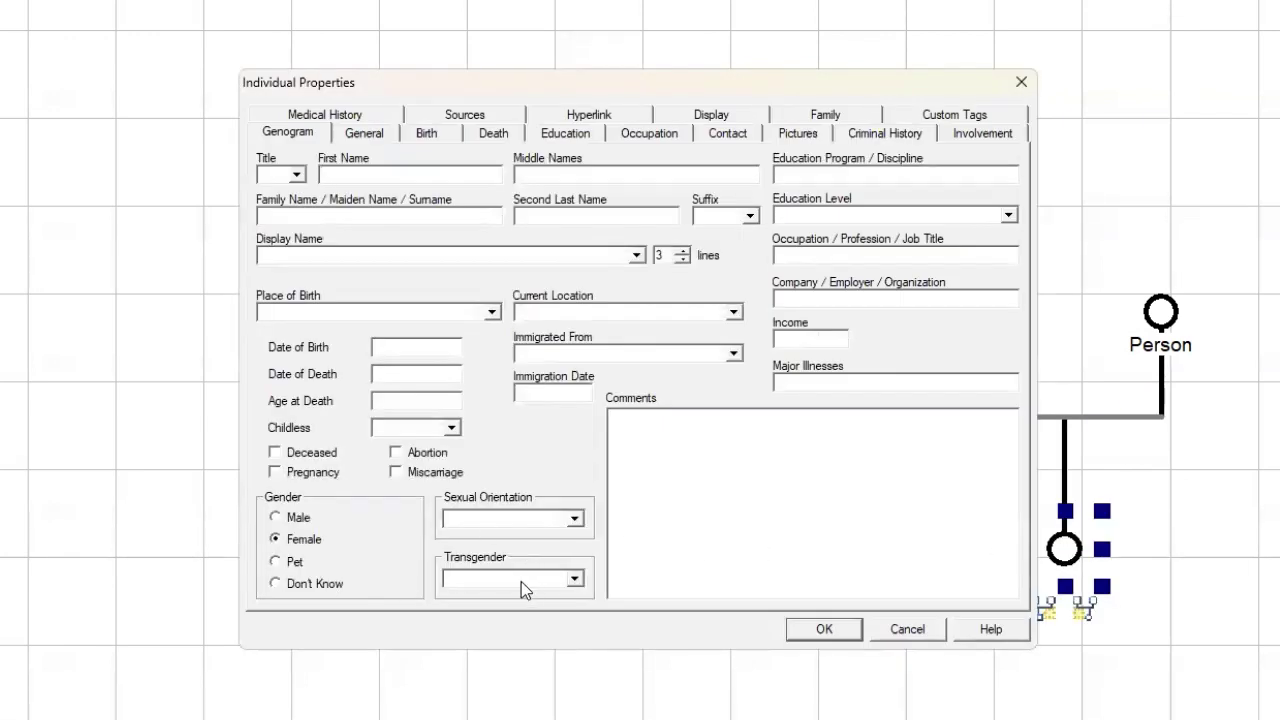
left_click(505, 585)
left_click(522, 626)
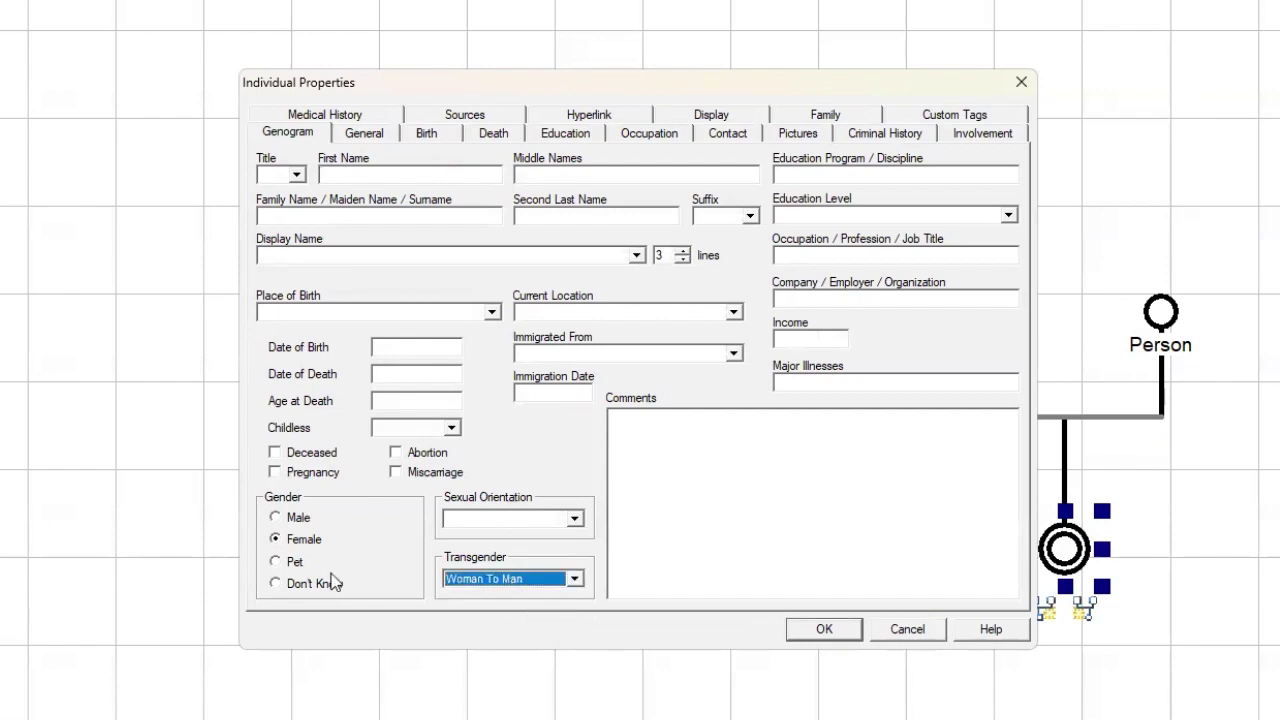
left_click(330, 585)
left_click(805, 630)
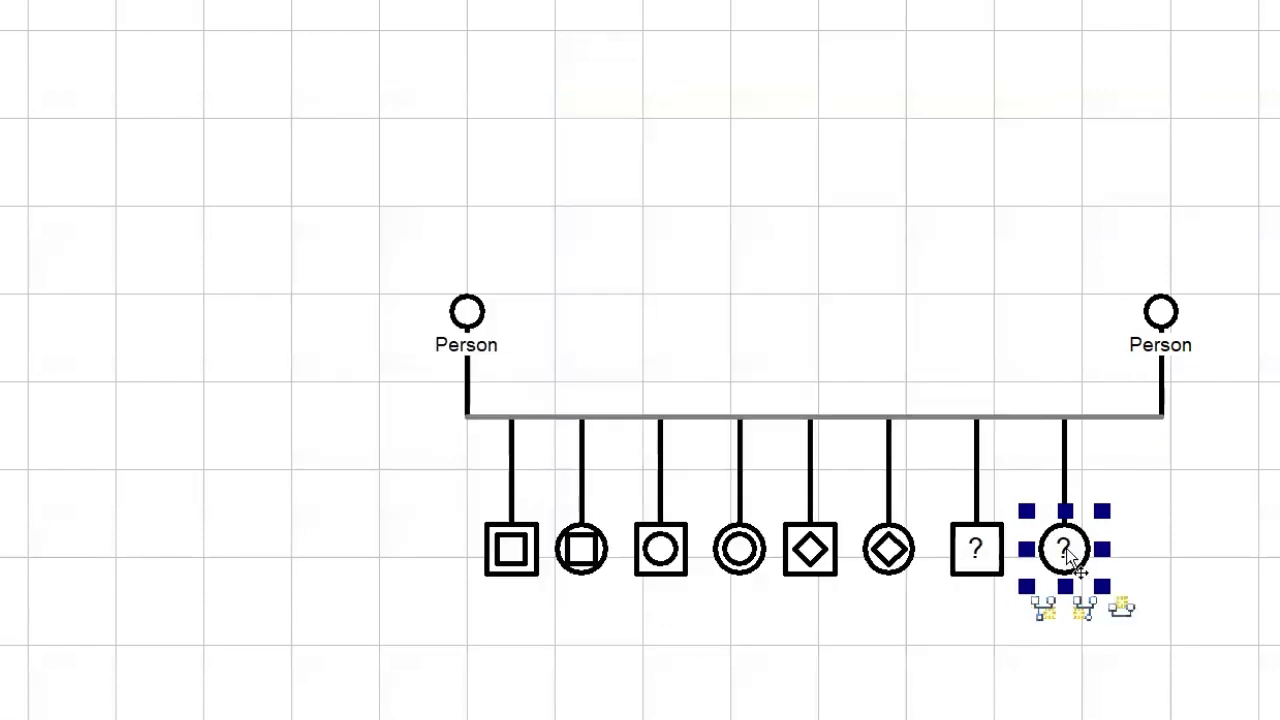
- Shift all eight children together slightly toward the first partner's end of the family line, and deselect them
left_click_drag(1194, 678, 317, 524)
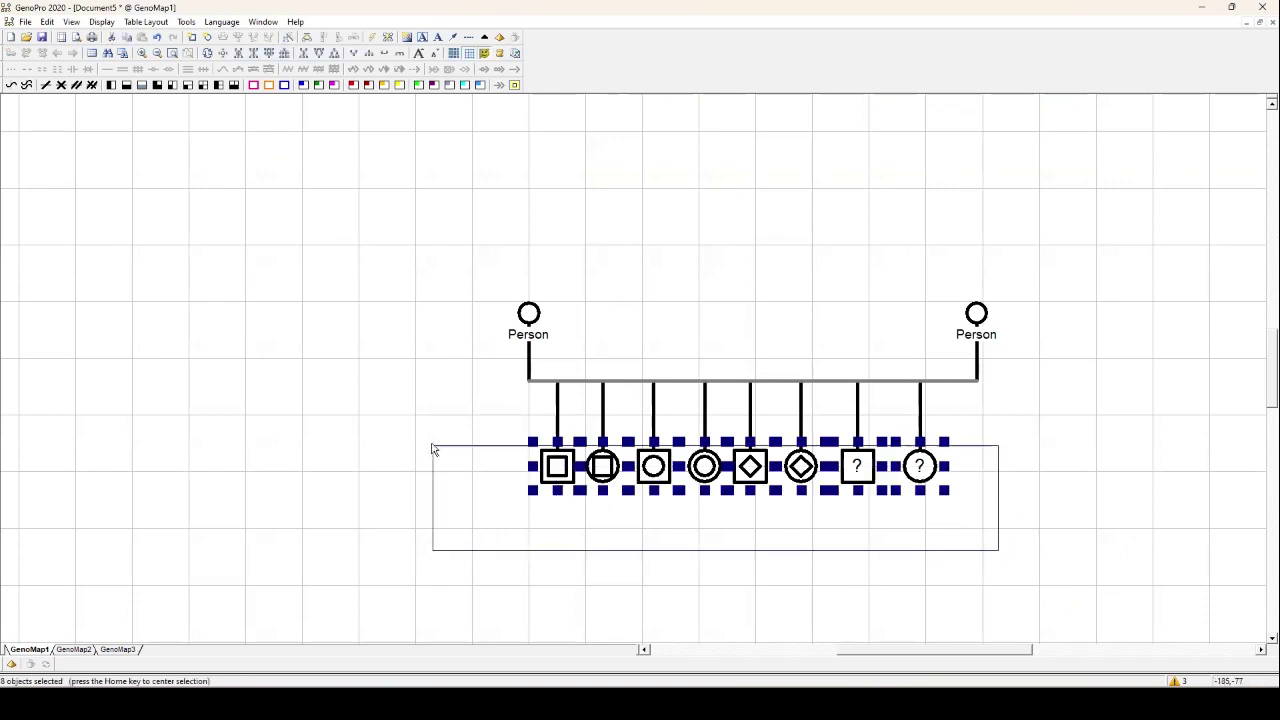
mouse_move(550, 468)
left_mouse_down()
mouse_move(578, 468)
mouse_move(536, 468)
left_mouse_up()
left_click(905, 532)
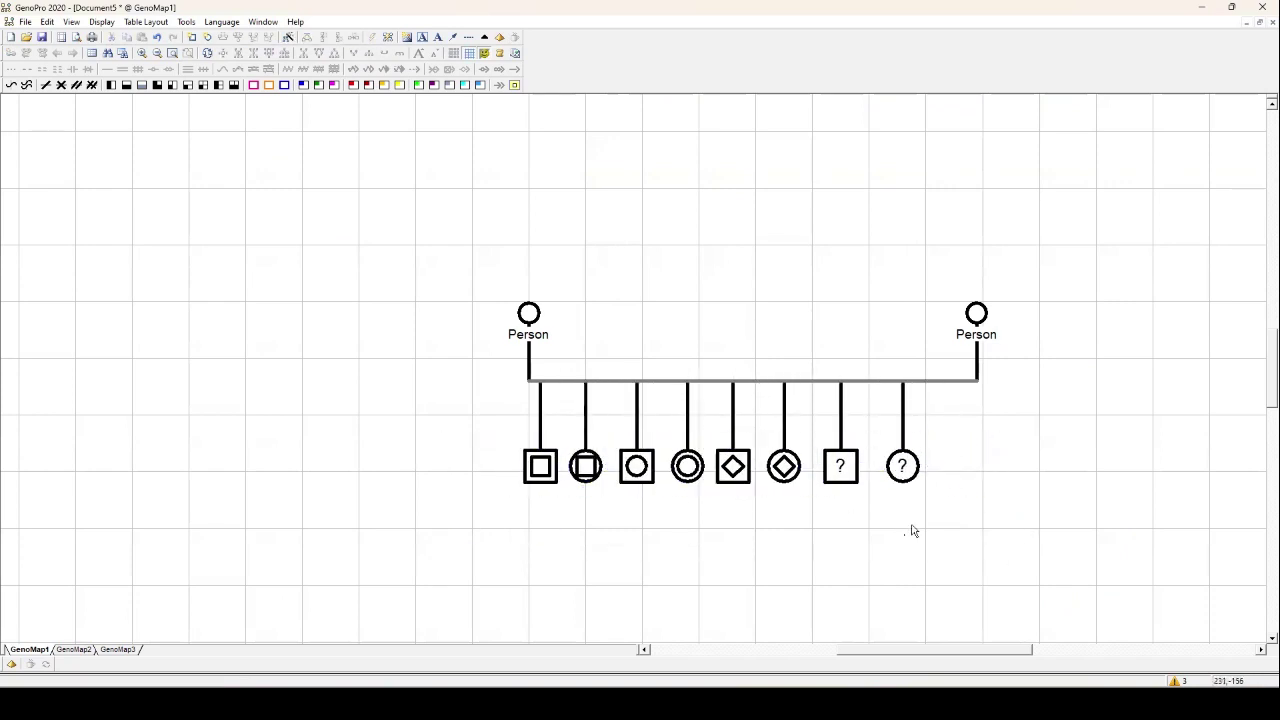
- Add a ninth child at the end of the row and set its gender to Don't Know
left_click(957, 382)
left_click(966, 396)
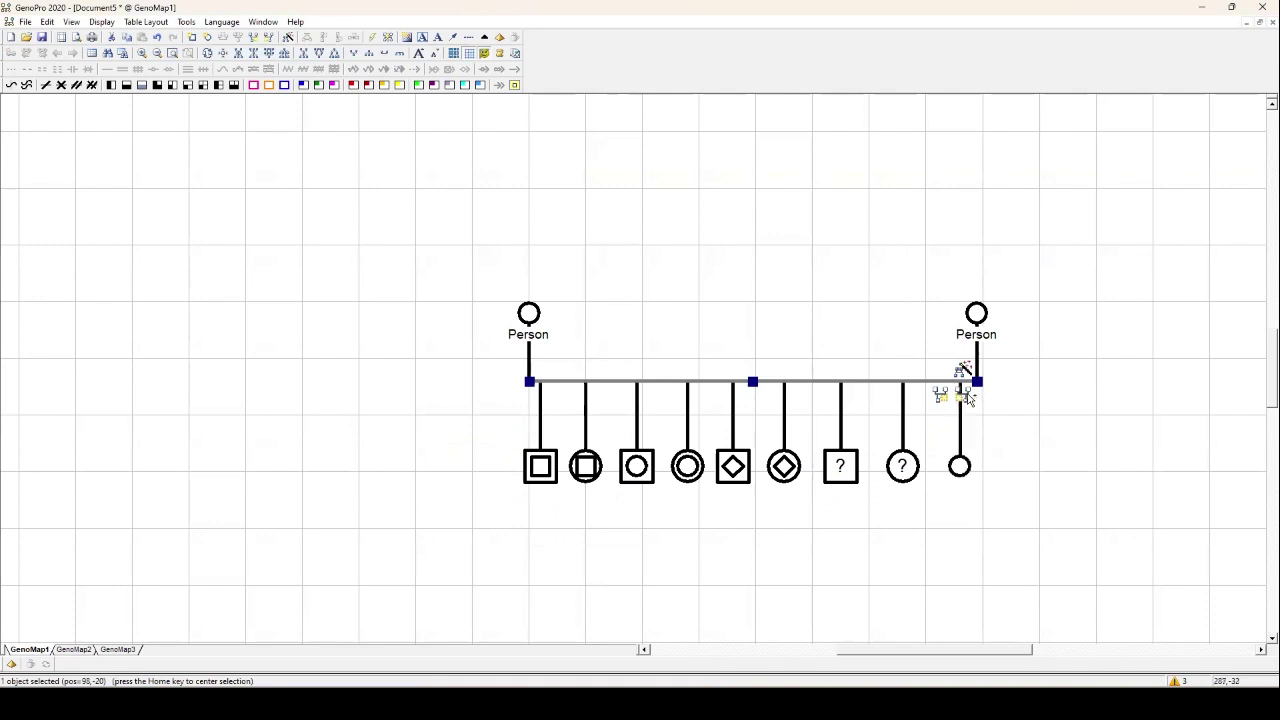
double_click(963, 465)
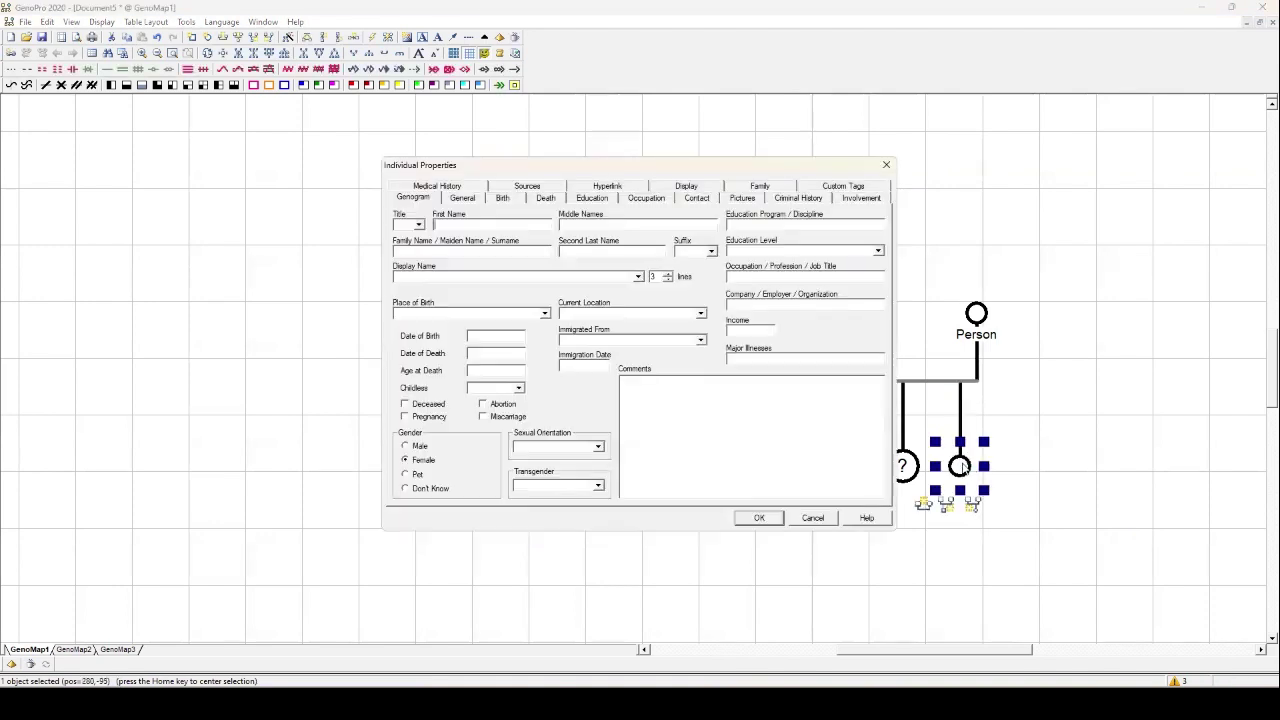
left_click(406, 488)
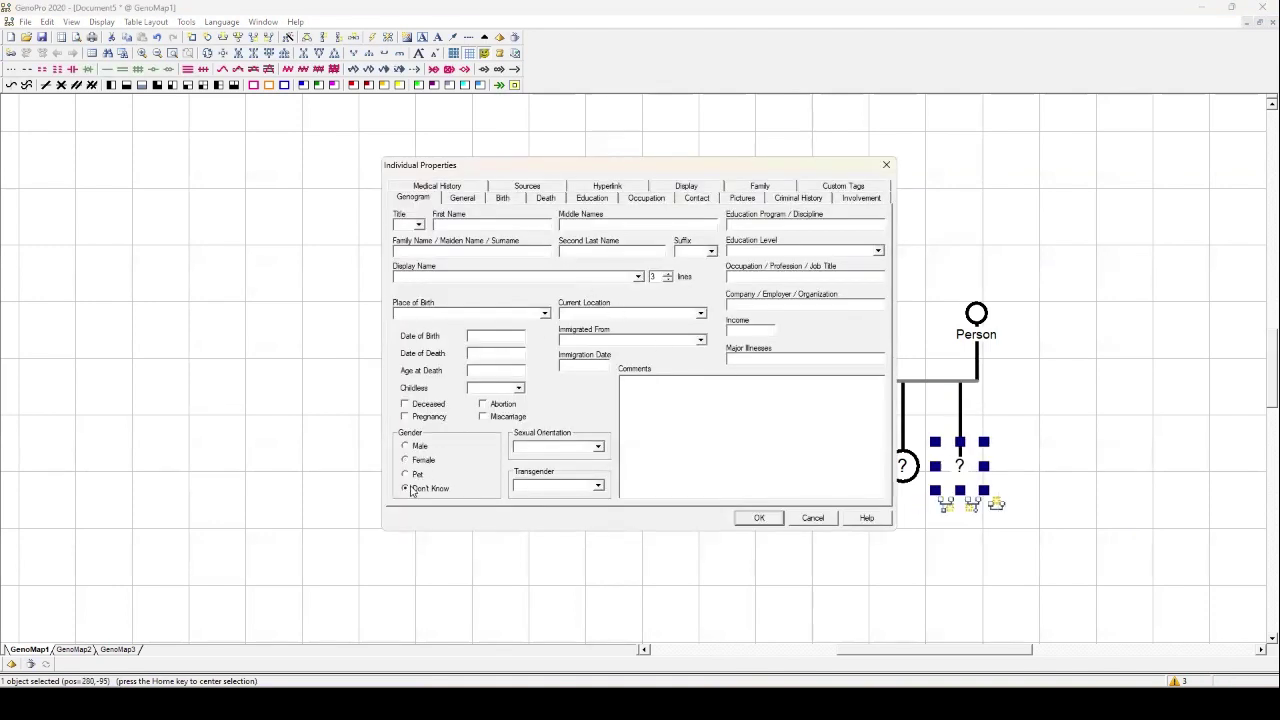
left_click(757, 518)
left_click(1081, 484)
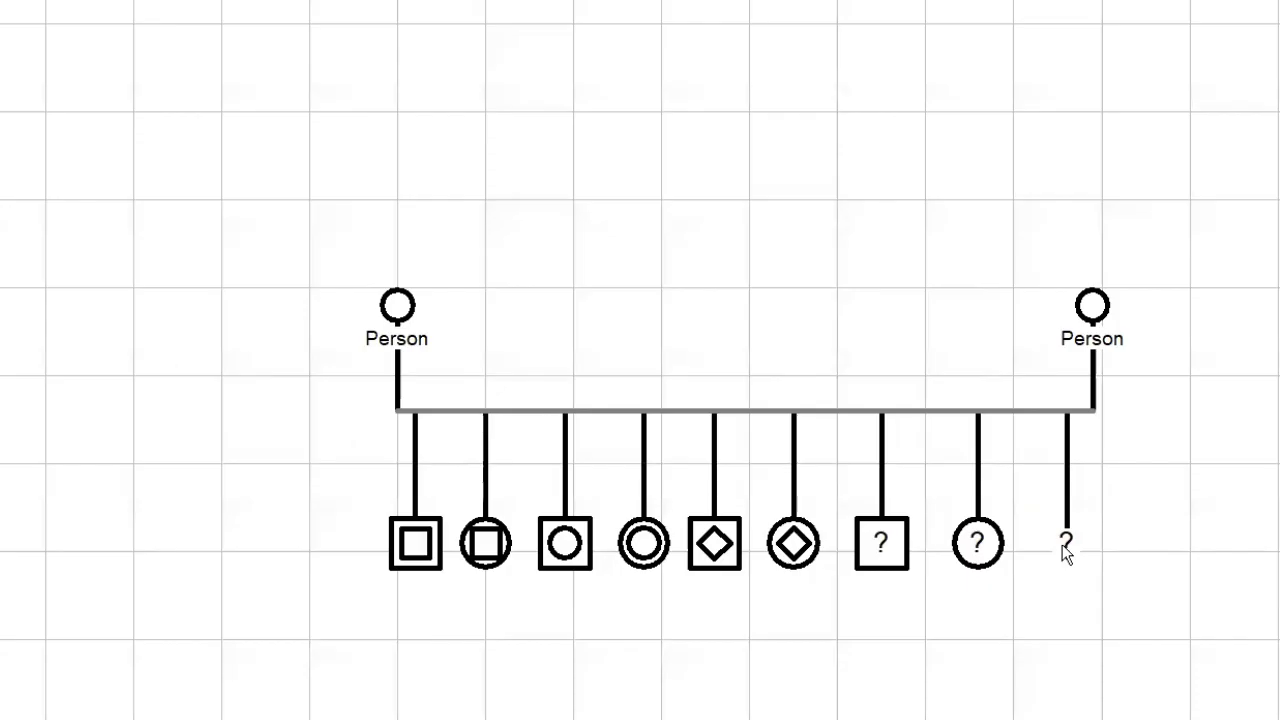
- Preview the ninth child with its Gender Symbol display option switched off and back on
double_click(958, 466)
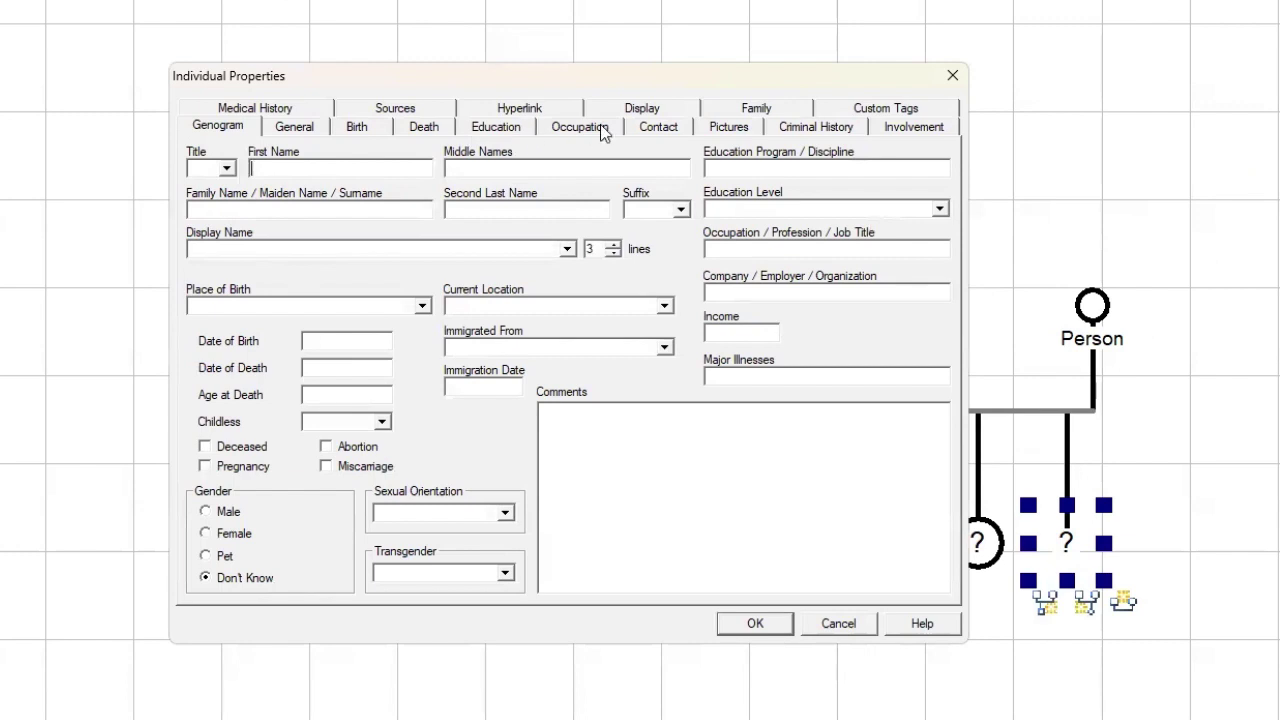
left_click(634, 110)
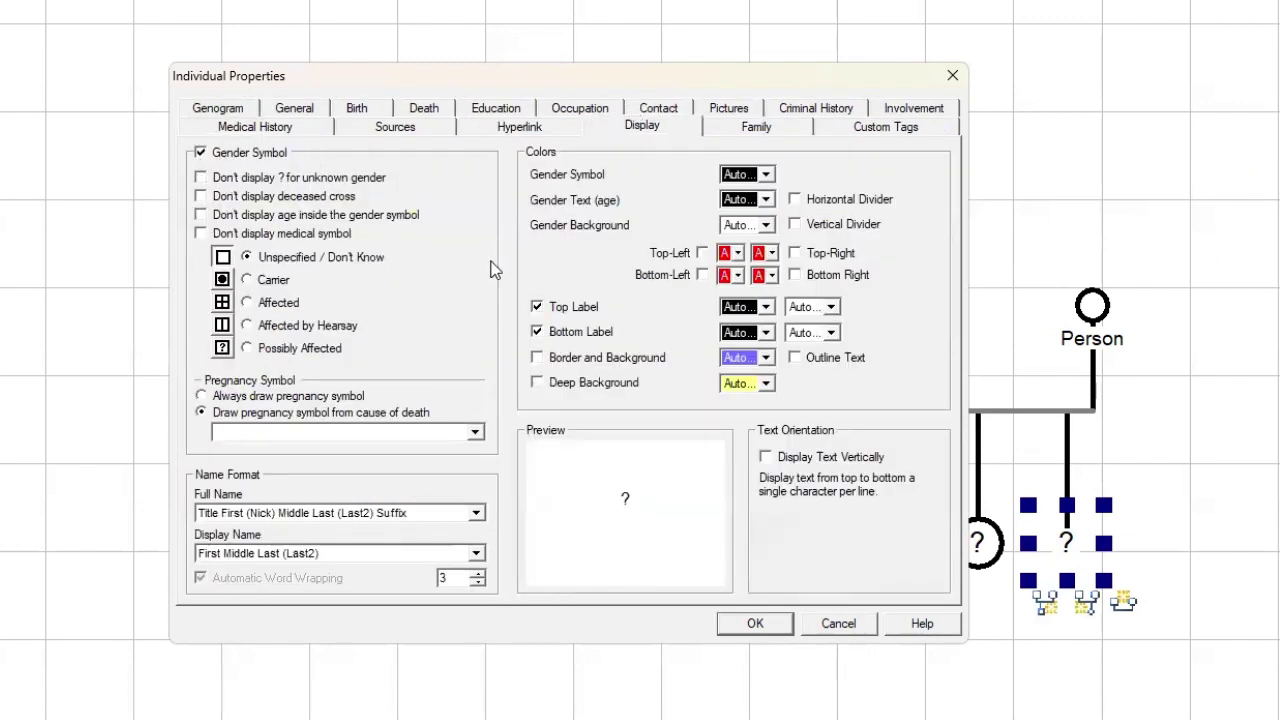
left_click(201, 154)
left_click(200, 155)
left_click(200, 155)
left_click(200, 155)
left_click(201, 155)
left_click(201, 155)
- Enable Don't display ? for unknown gender for the ninth child and apply its properties
left_click(201, 178)
left_click(201, 178)
left_click(201, 178)
left_click(201, 179)
left_click(201, 179)
left_click(755, 624)
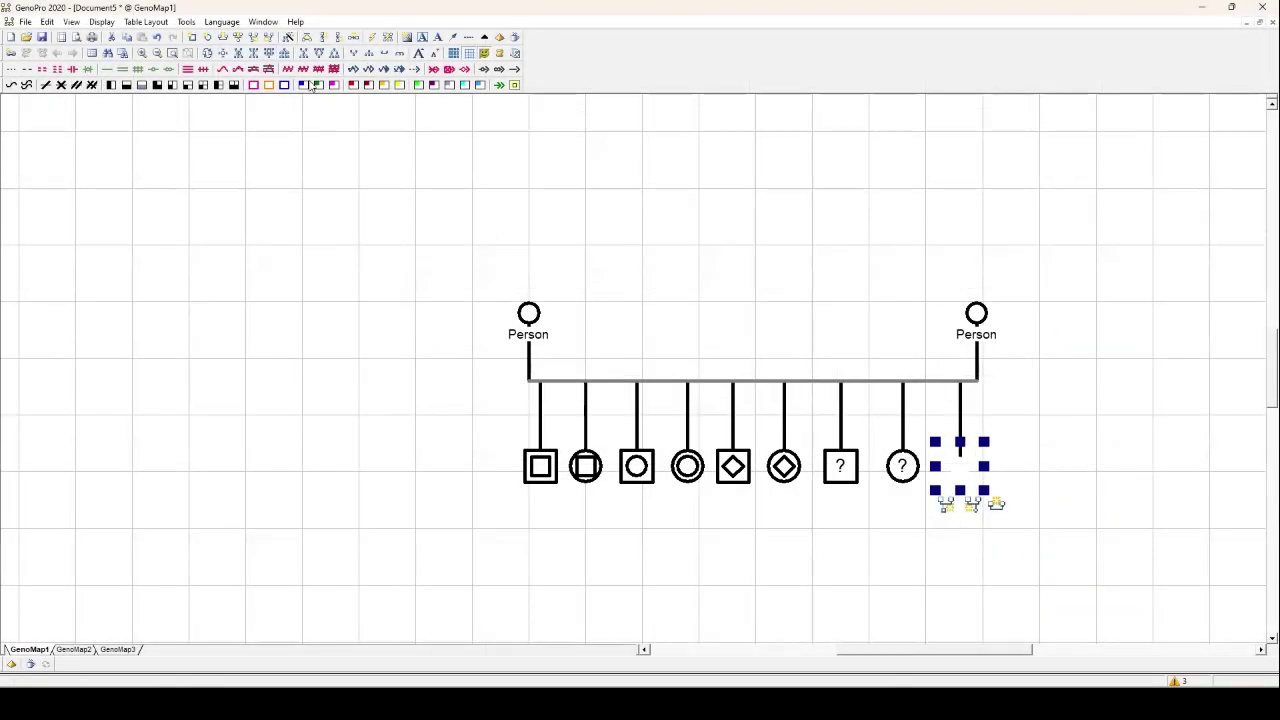
- Fill the ninth child's quadrants with blue top-left, green top-right, magenta bottom-left and red bottom-right, and shift it slightly toward the eighth child
left_click(304, 87)
left_click(319, 87)
left_click(334, 87)
left_click(352, 86)
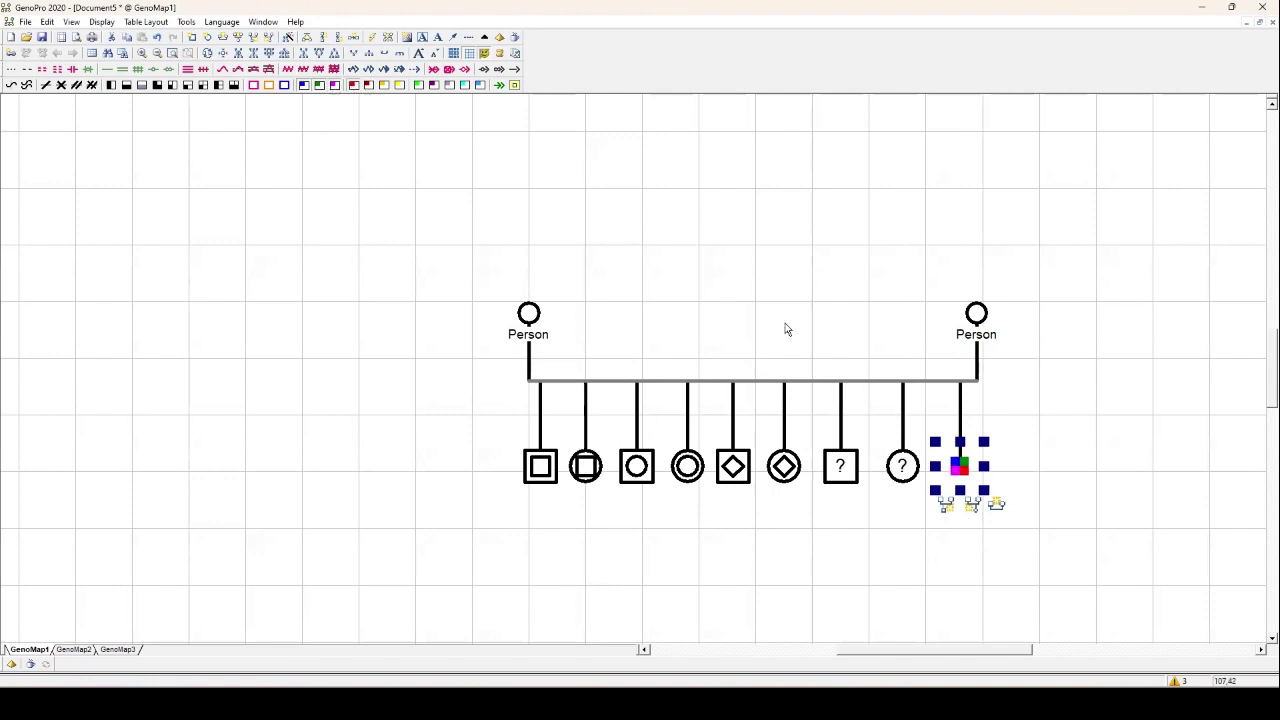
left_click(1060, 477)
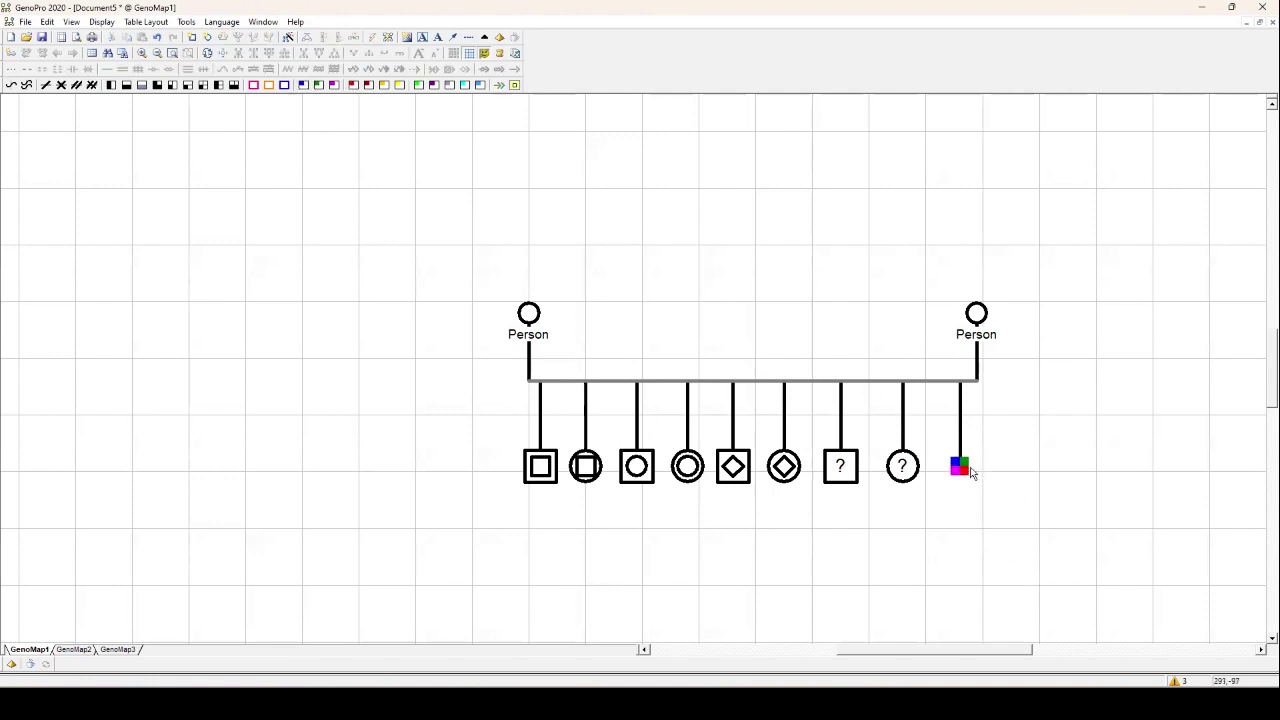
mouse_move(971, 474)
left_mouse_down()
mouse_move(973, 485)
mouse_move(957, 470)
left_mouse_up()
left_click(951, 538)
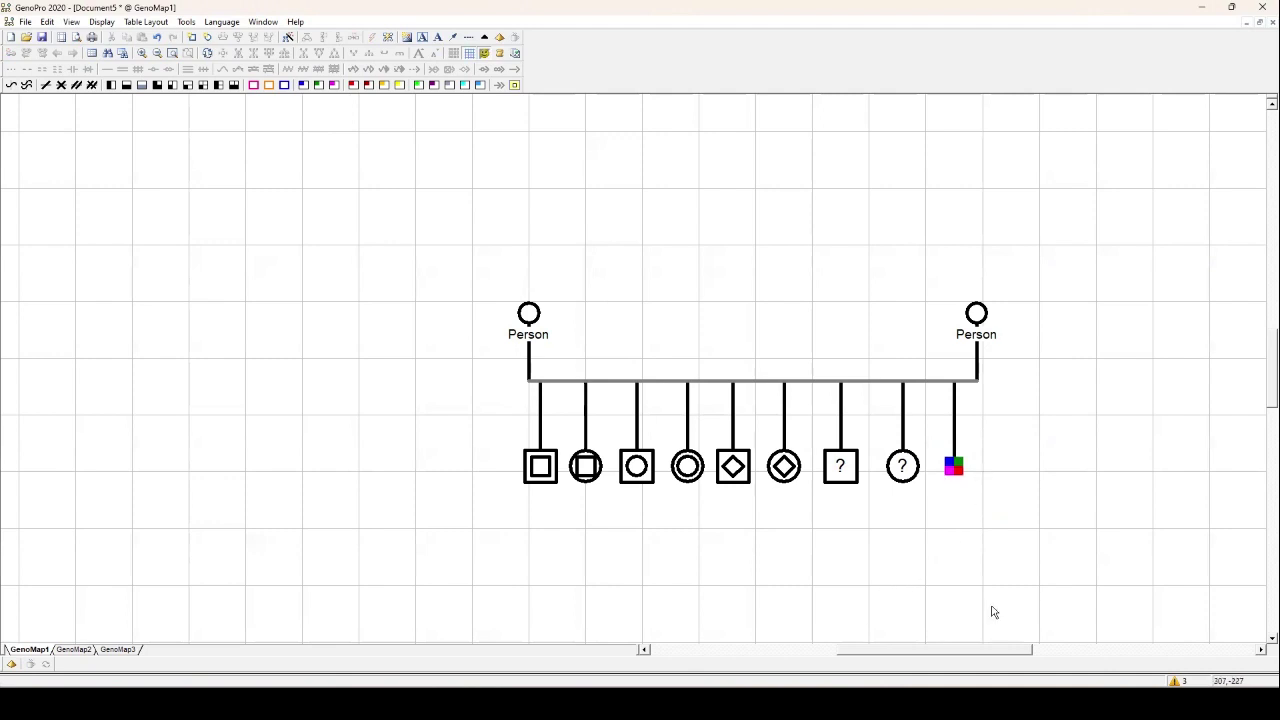
left_click_drag(996, 550, 553, 471)
left_click(720, 566)
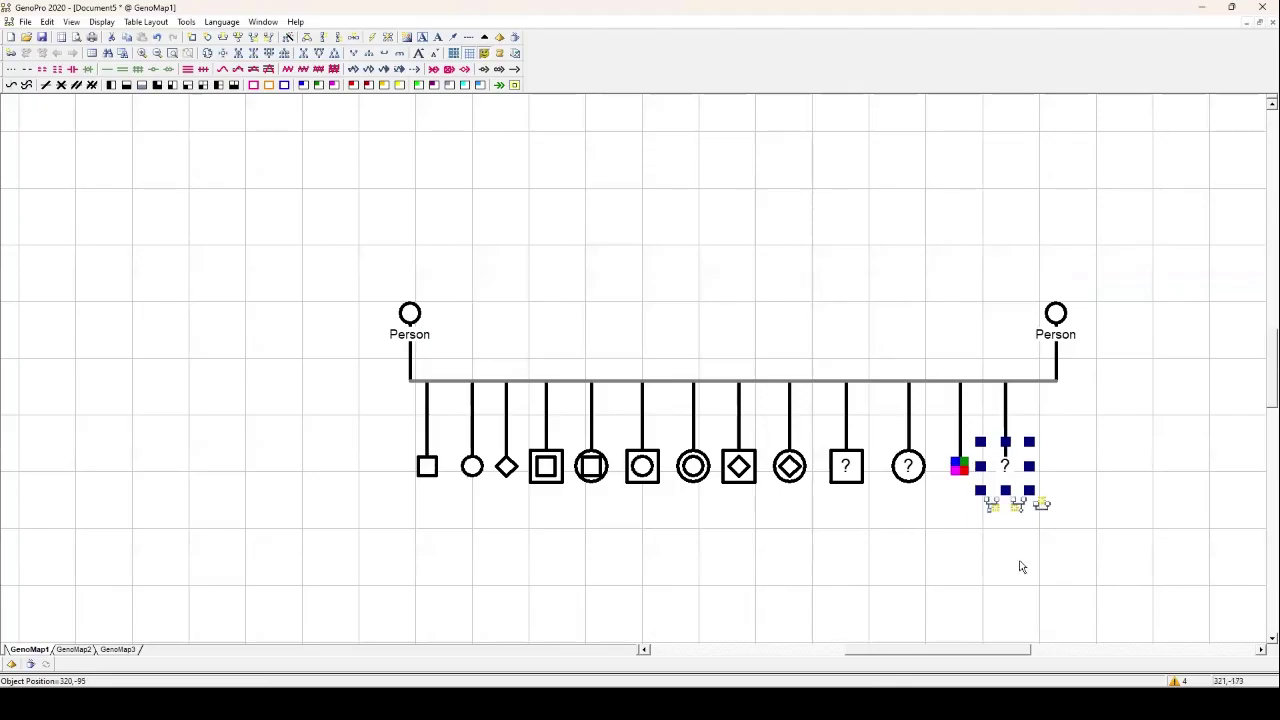
left_click_drag(1004, 560, 350, 434)
left_click(580, 580)
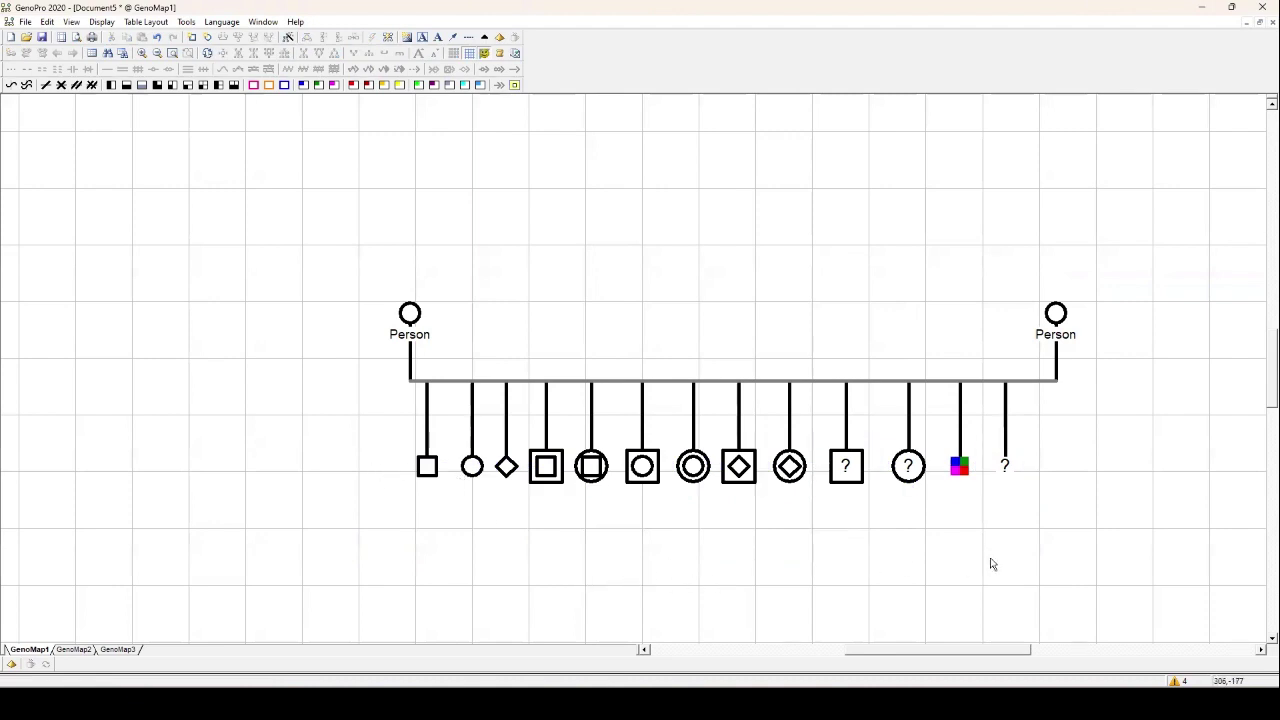
- Move the second partner outward to position 400,40 and add a male child at that end of the family line
left_click(1055, 316)
left_click_drag(1055, 316, 1095, 316)
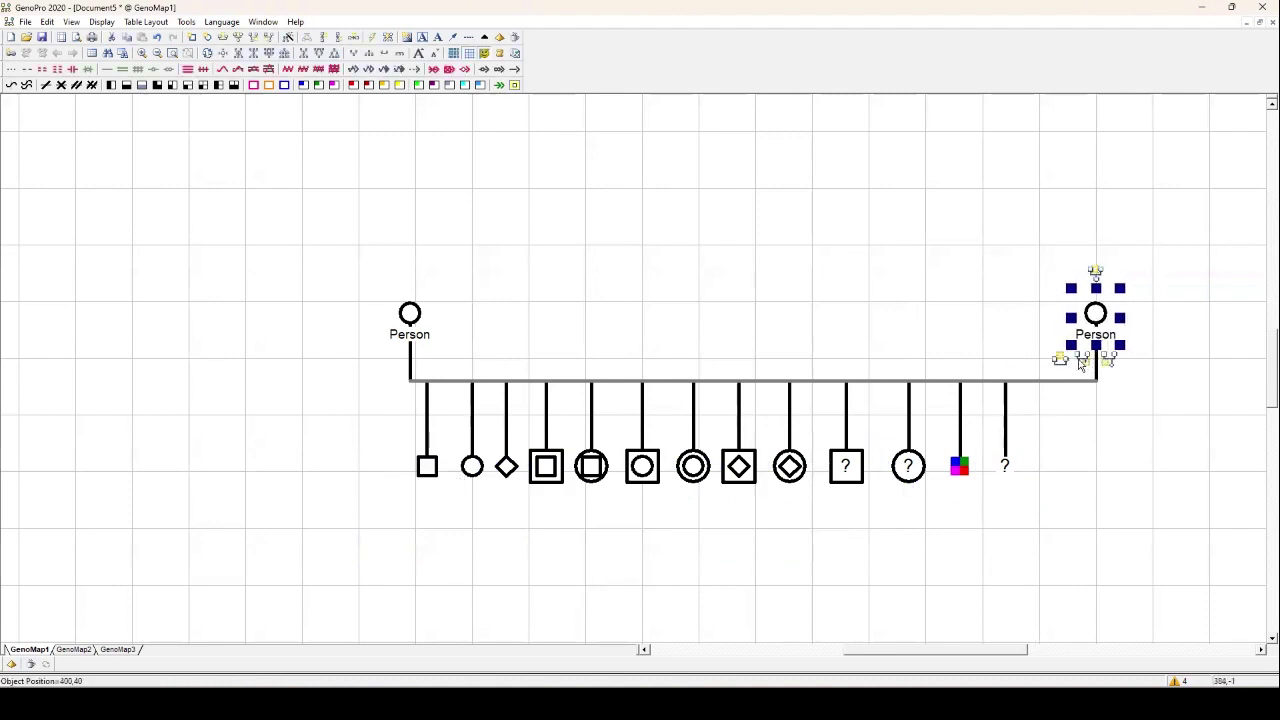
left_click_drag(1075, 381, 1068, 470)
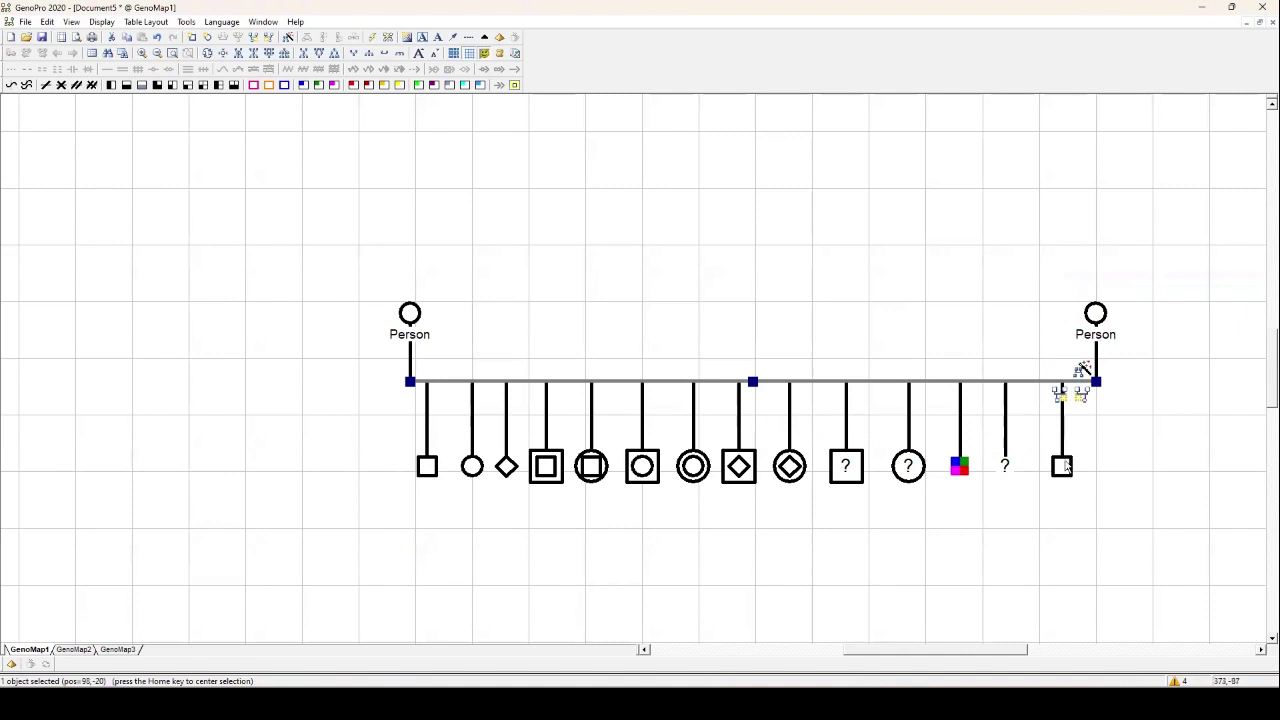
- Add the picture file Dewey from the MITM folder to the new male child's properties
double_click(1064, 466)
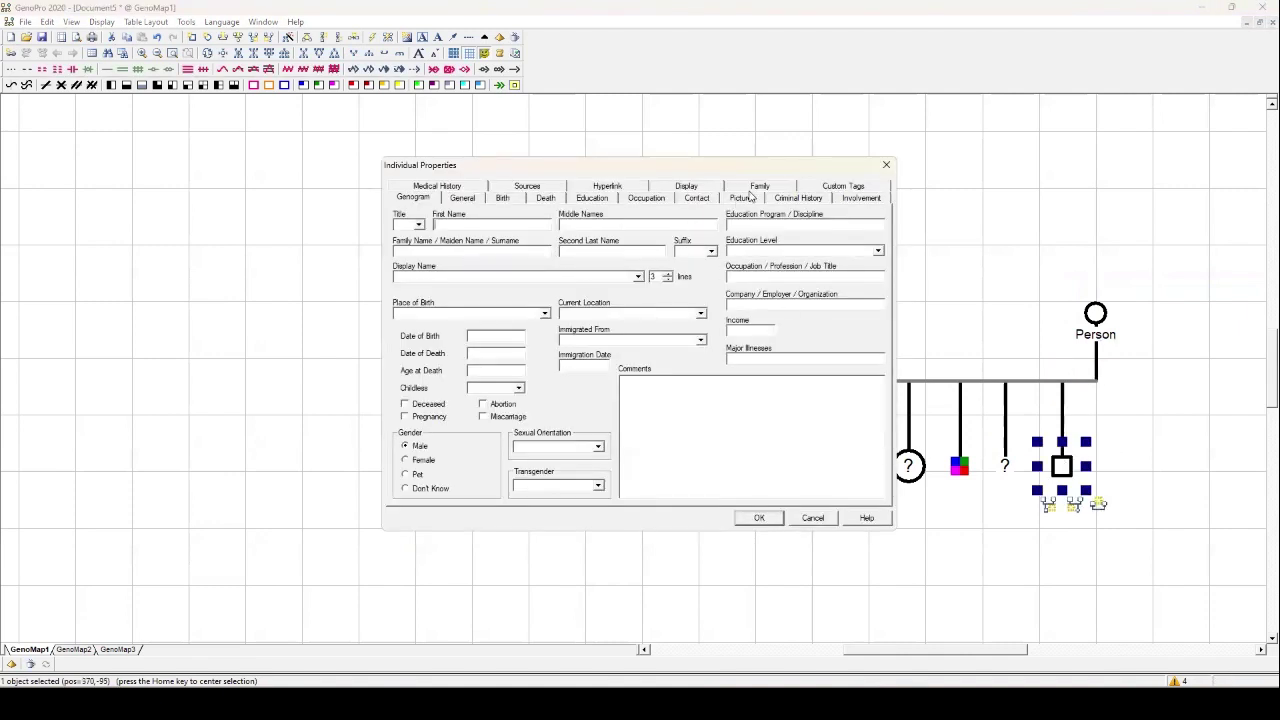
left_click(742, 198)
left_click(680, 260)
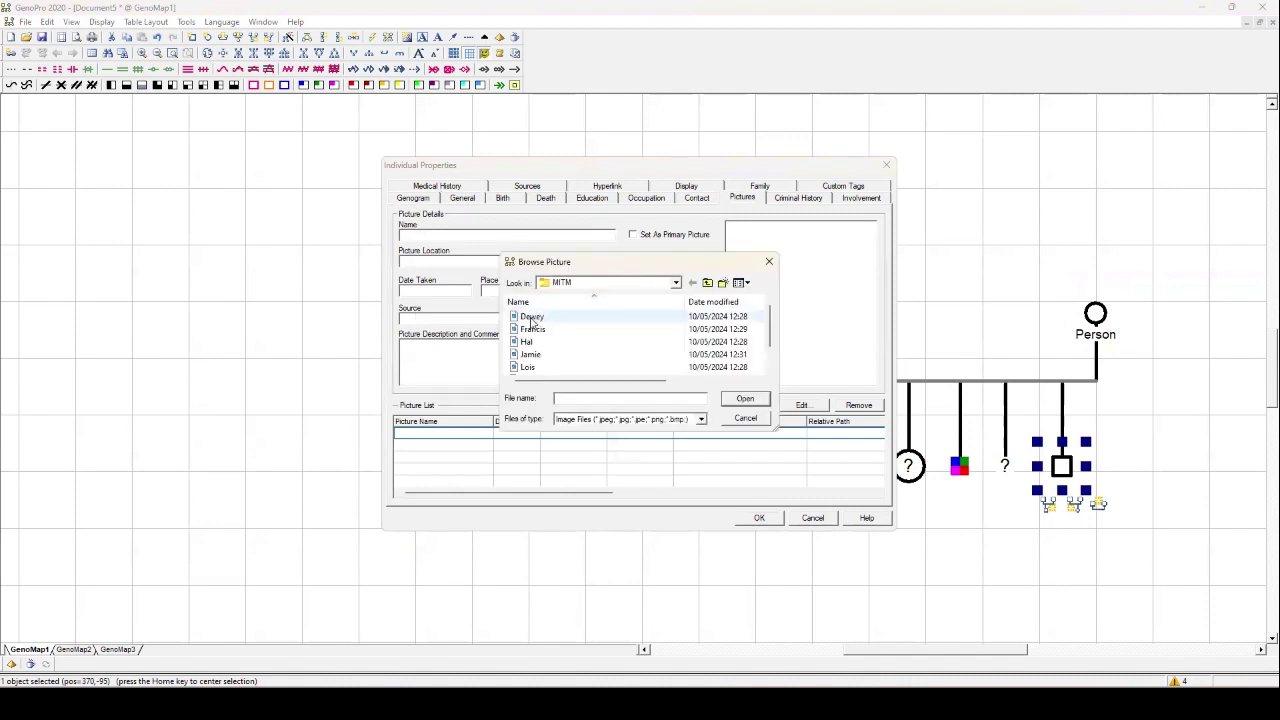
double_click(531, 318)
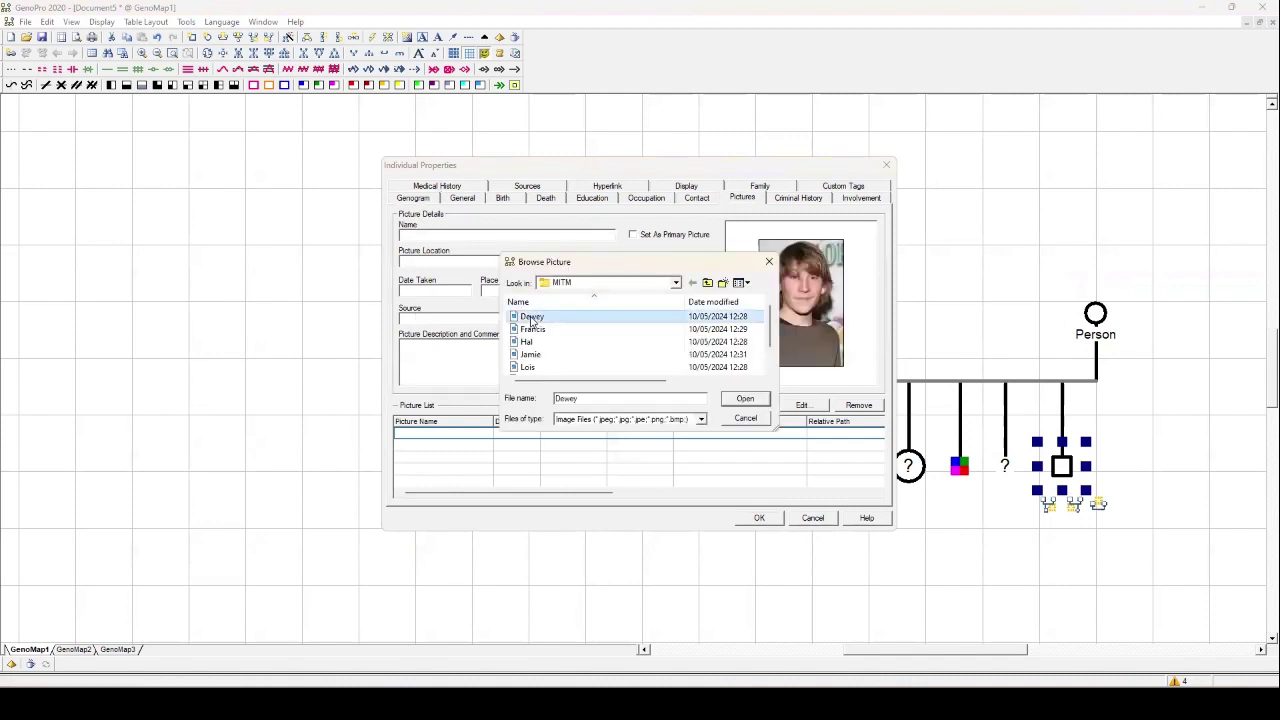
left_click(760, 519)
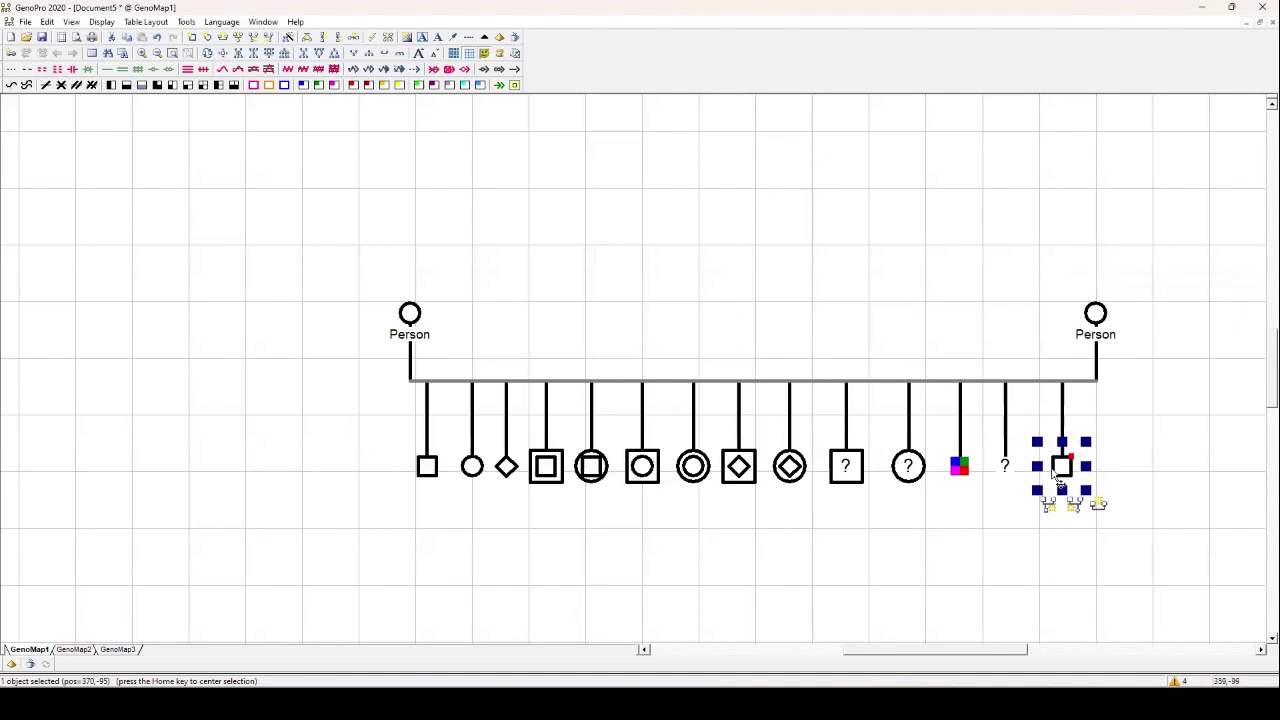
- Turn on Picture Mode for the new male child and deselect it
left_click(101, 21)
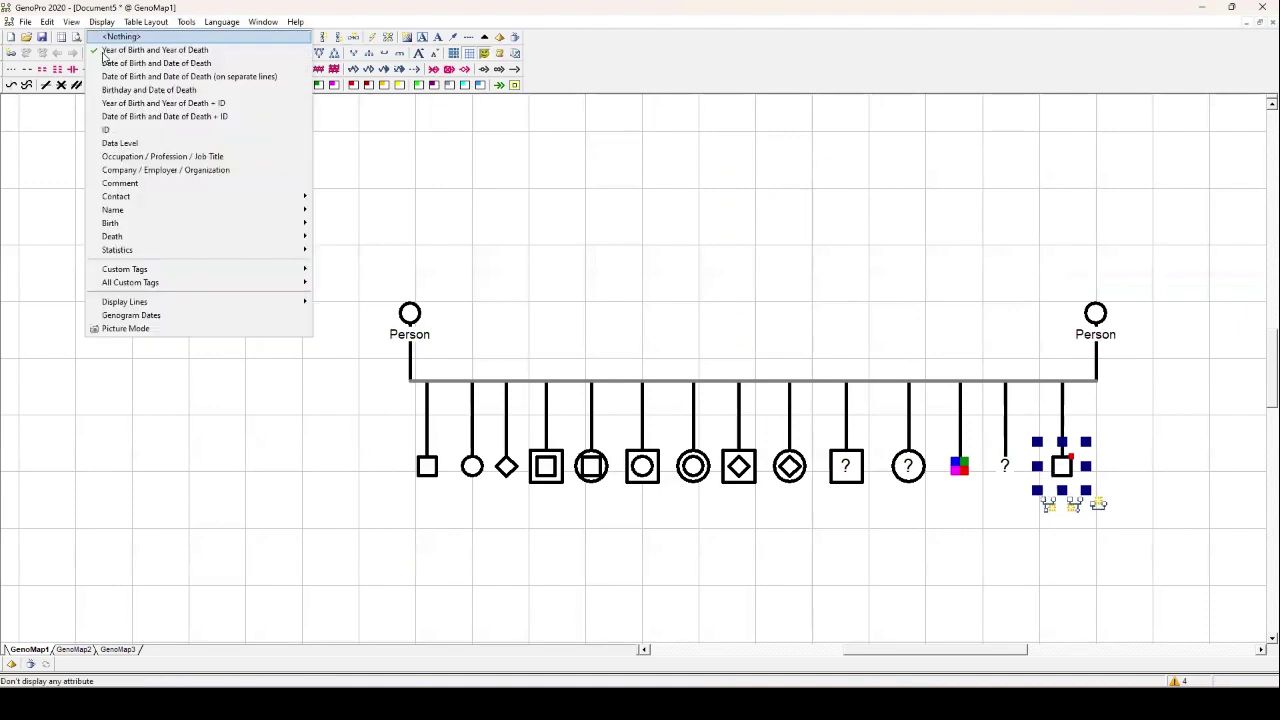
left_click(160, 330)
left_click(1030, 543)
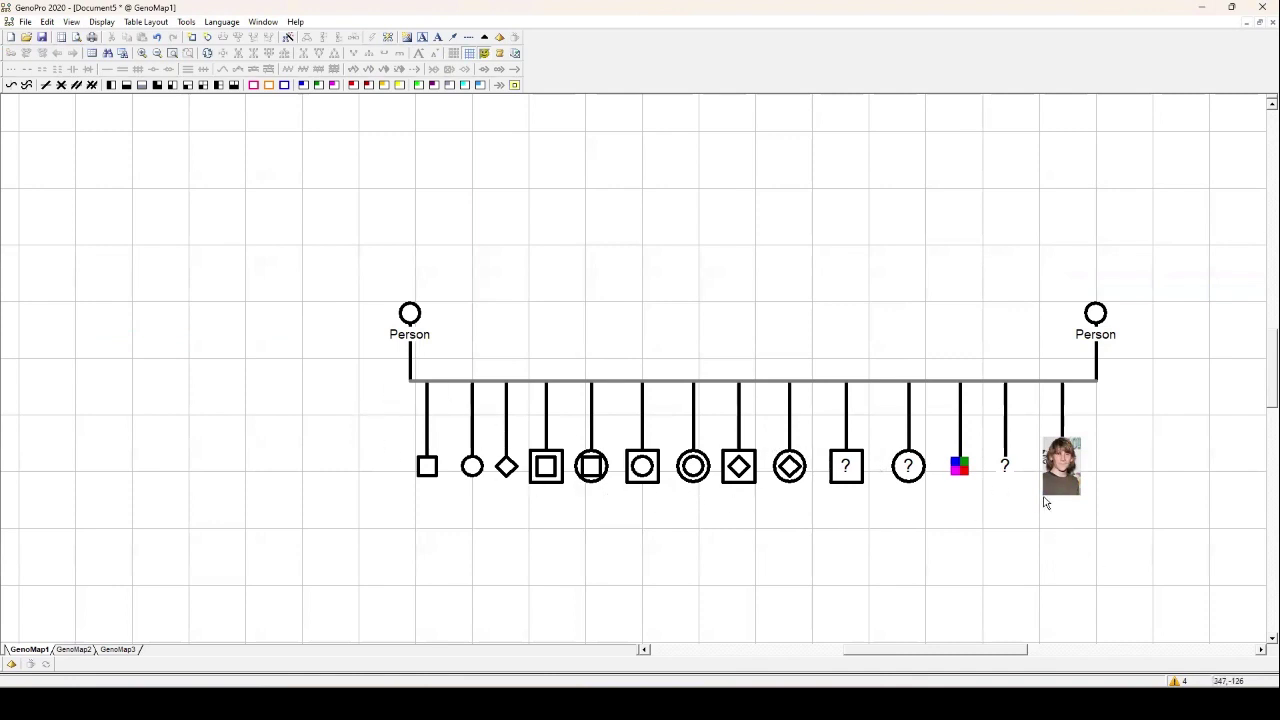
- Move the first partner outward to position -235,40 and shift the first four children toward that end of the family line
key("ctrl+z")
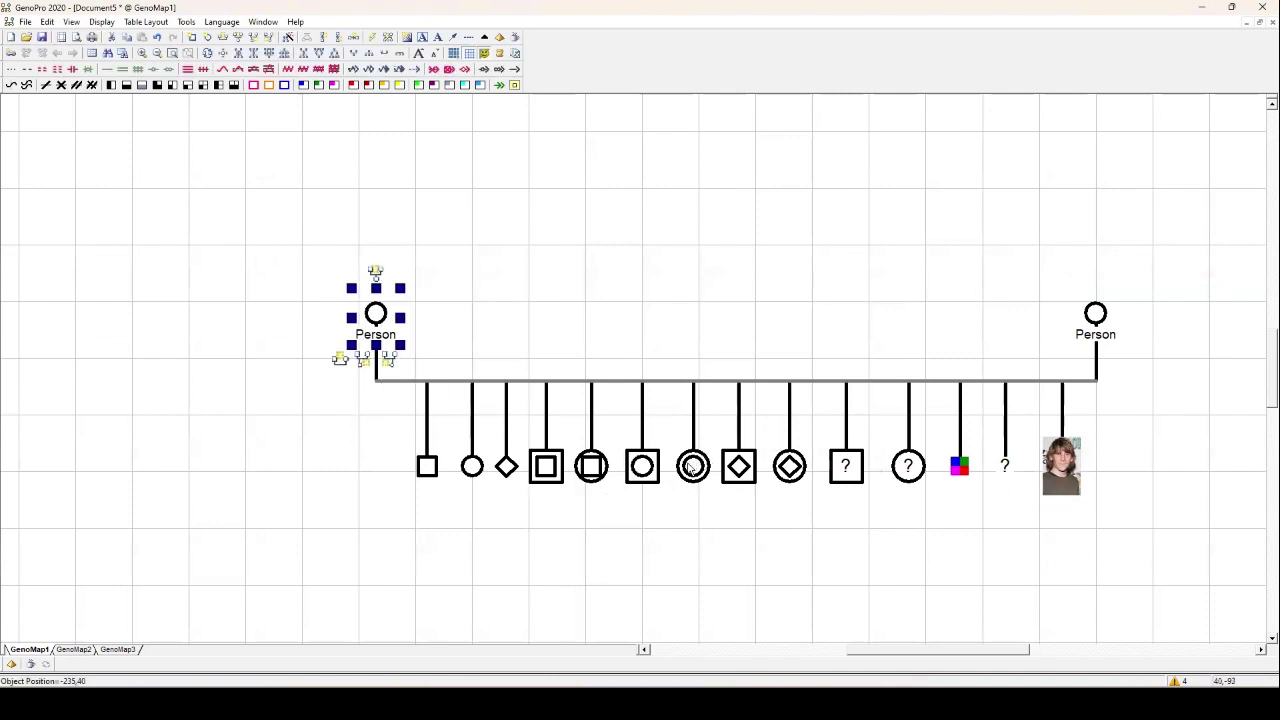
key("ctrl+z")
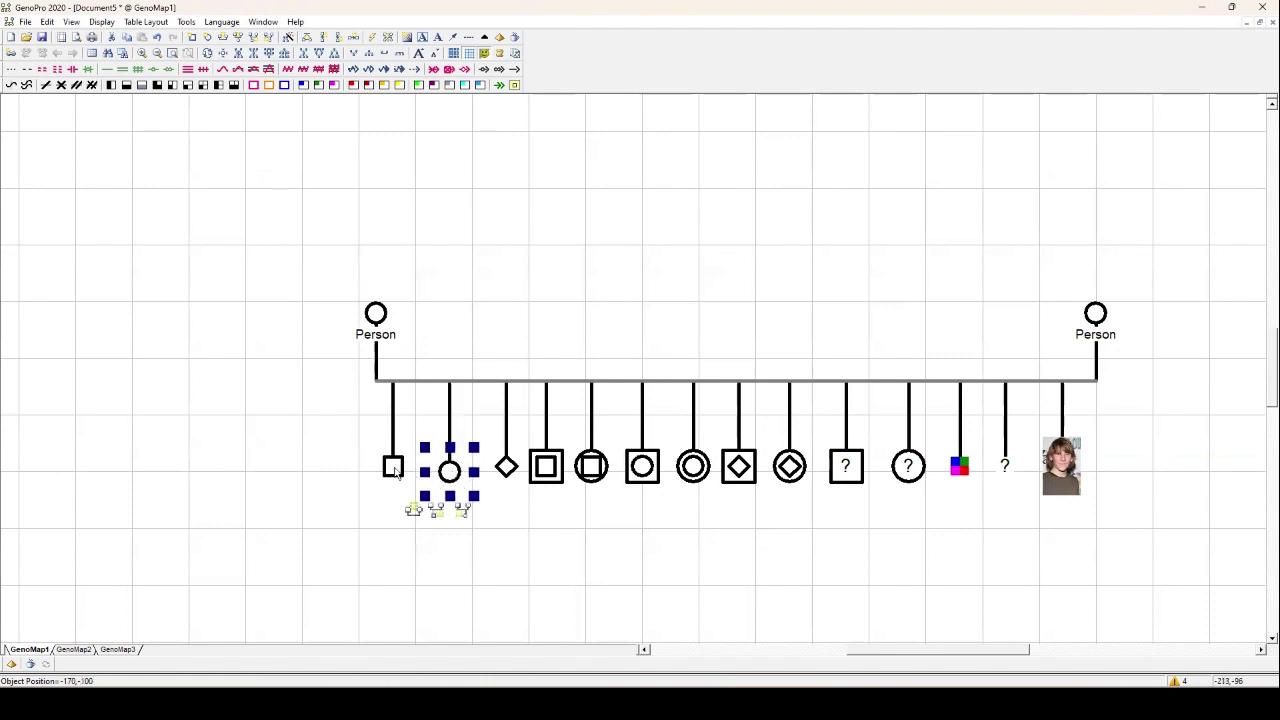
key("ctrl+z")
key("ctrl+z")
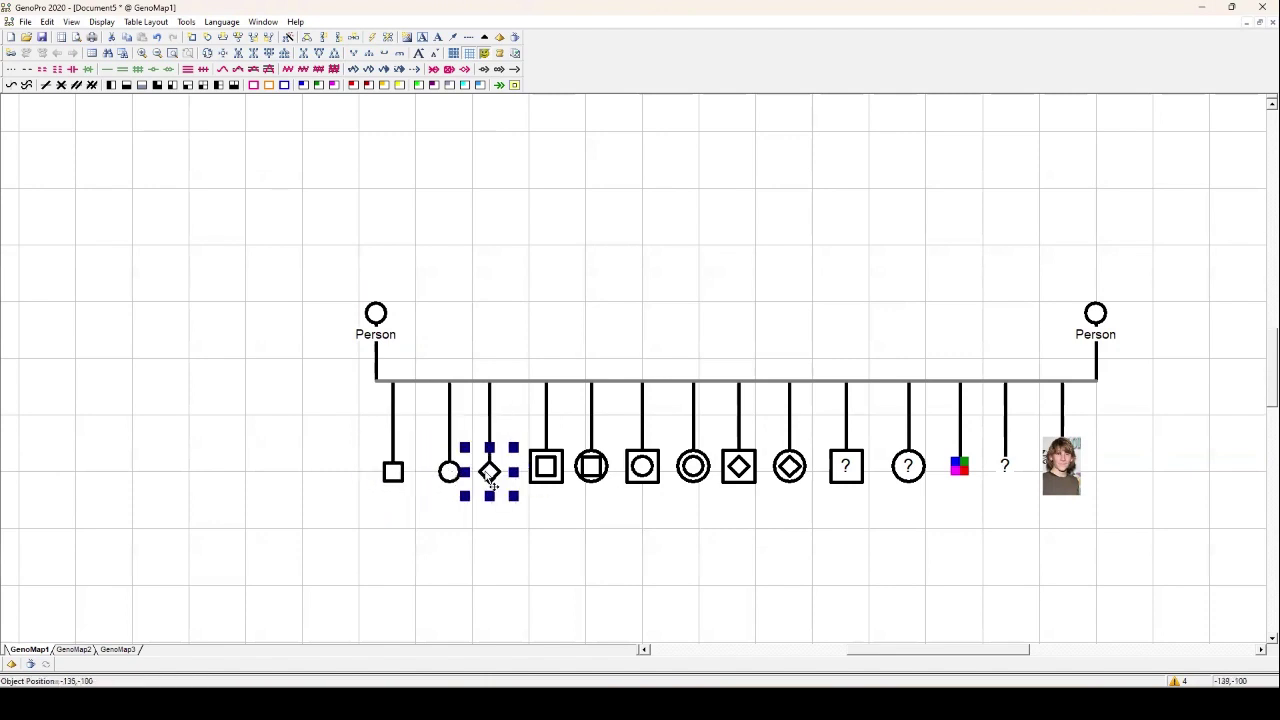
key("ctrl+z")
key("ctrl+z")
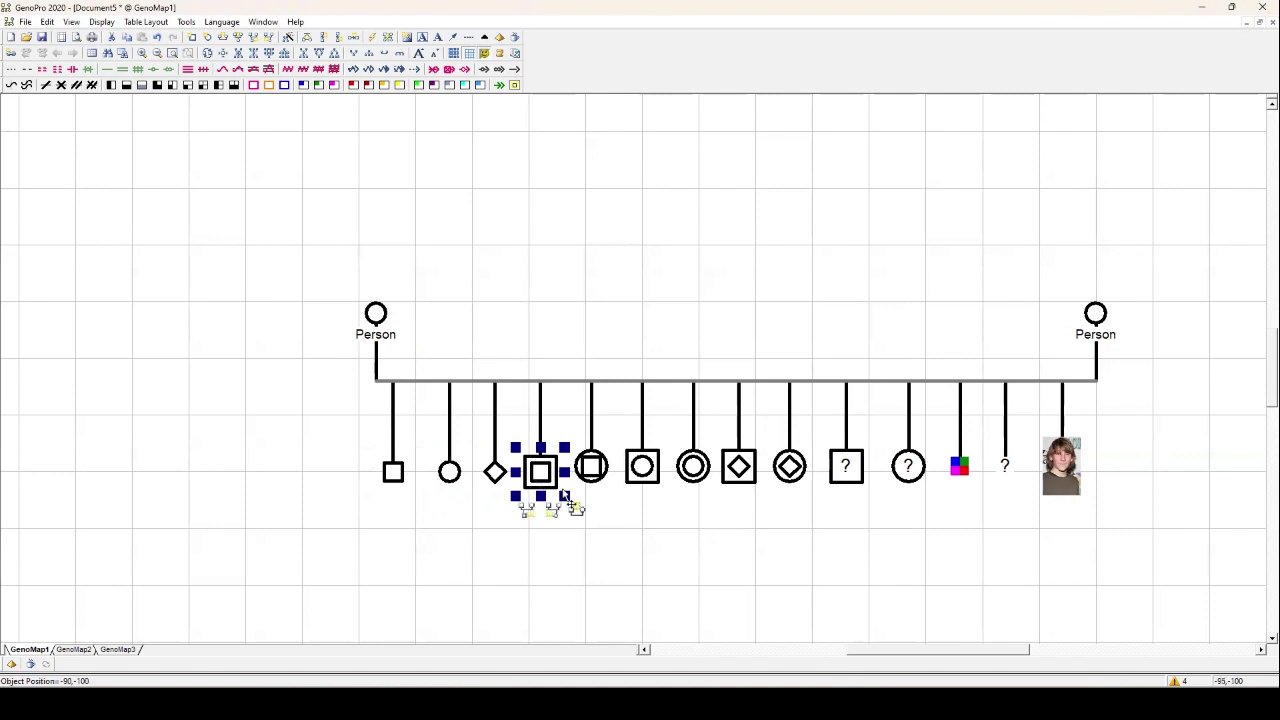
left_click(685, 529)
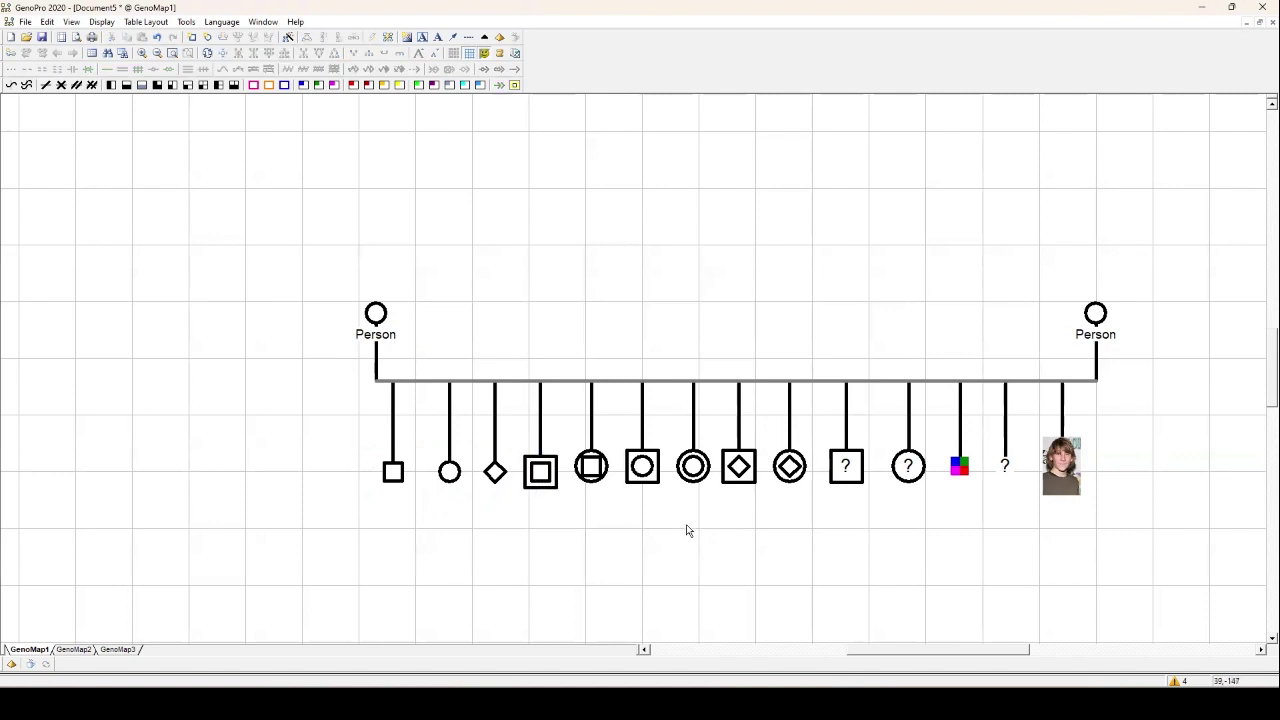